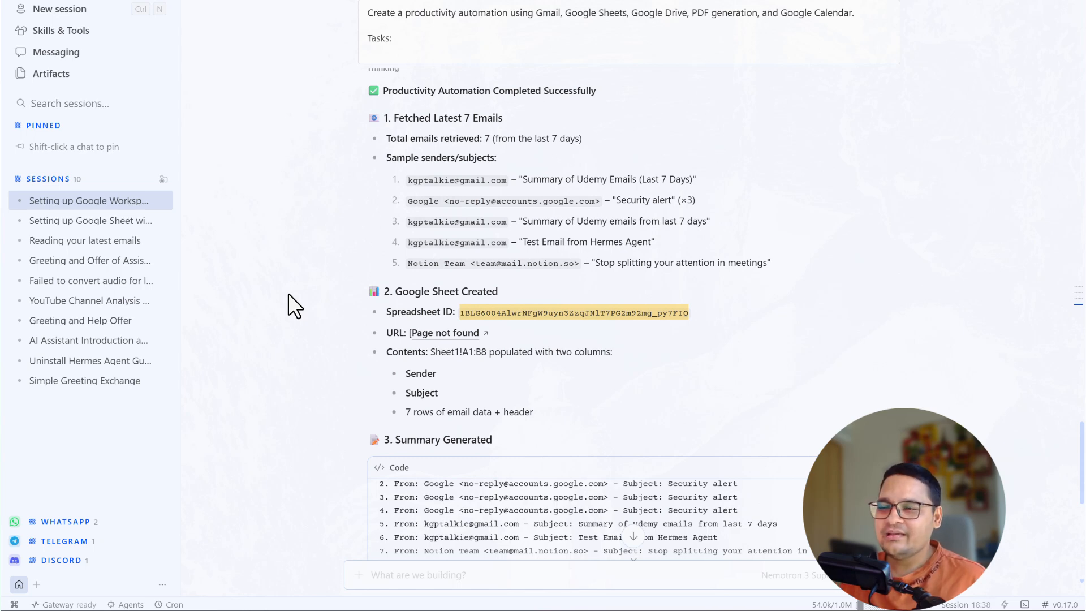
- Scroll through Hermes Agent's results for the email sheet, summary PDF and calendar event
scroll(577, 278, down, 2)
scroll(473, 278, down, 5)
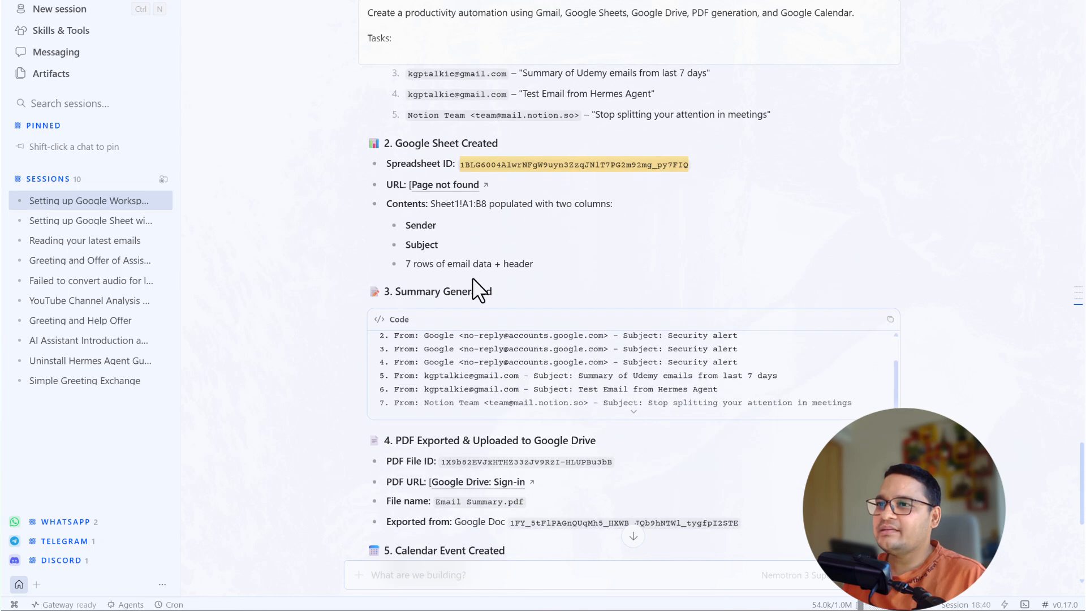
scroll(452, 319, up, 10)
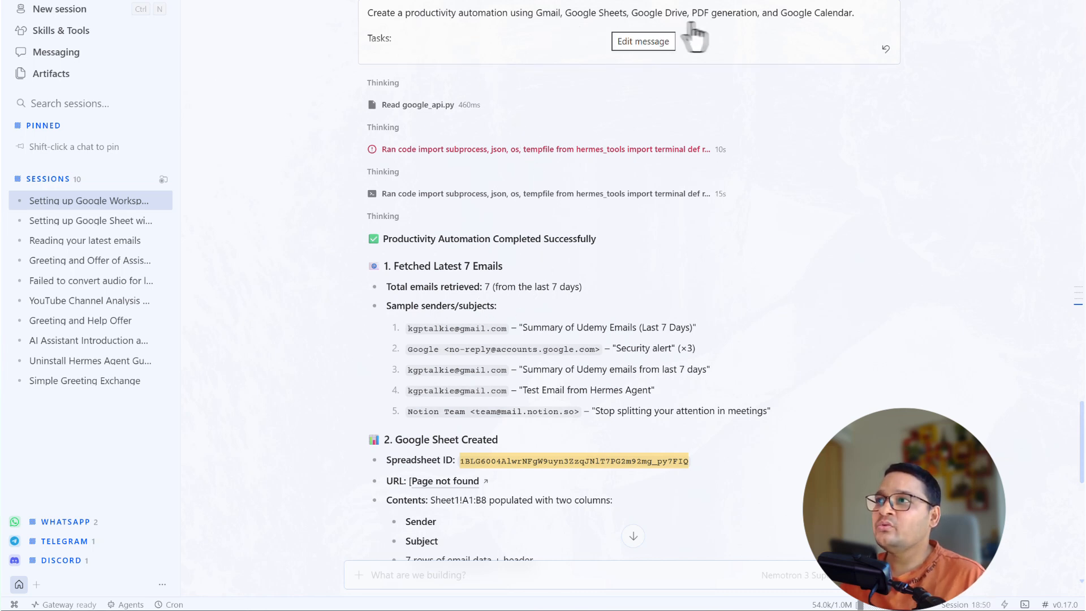
scroll(574, 269, down, 10)
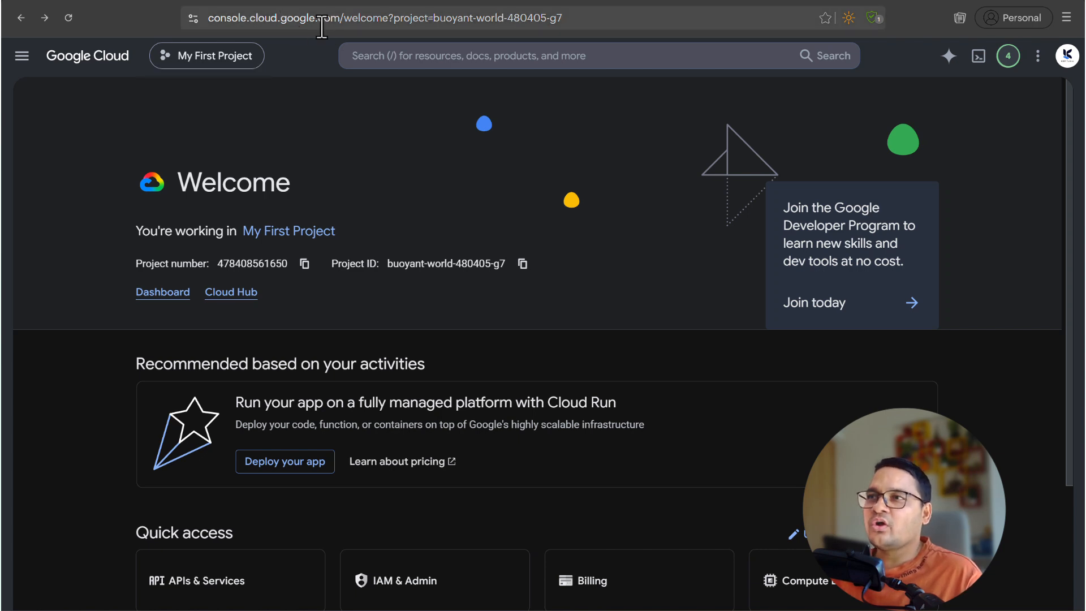
- Open the APIs & Services dashboard for My First Project
click(419, 56)
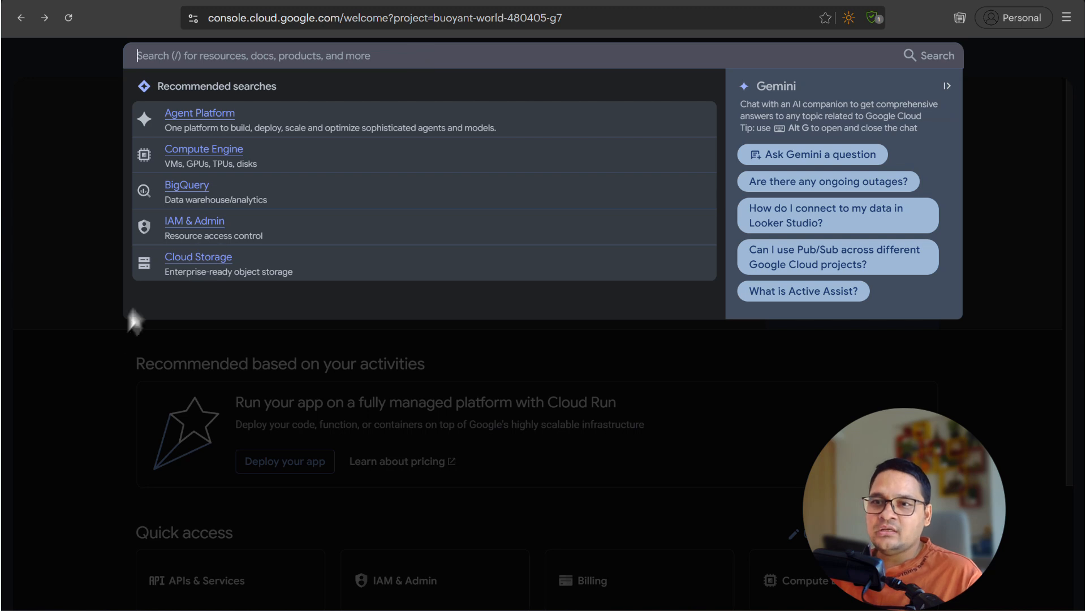
click(134, 432)
scroll(219, 581, down, 1)
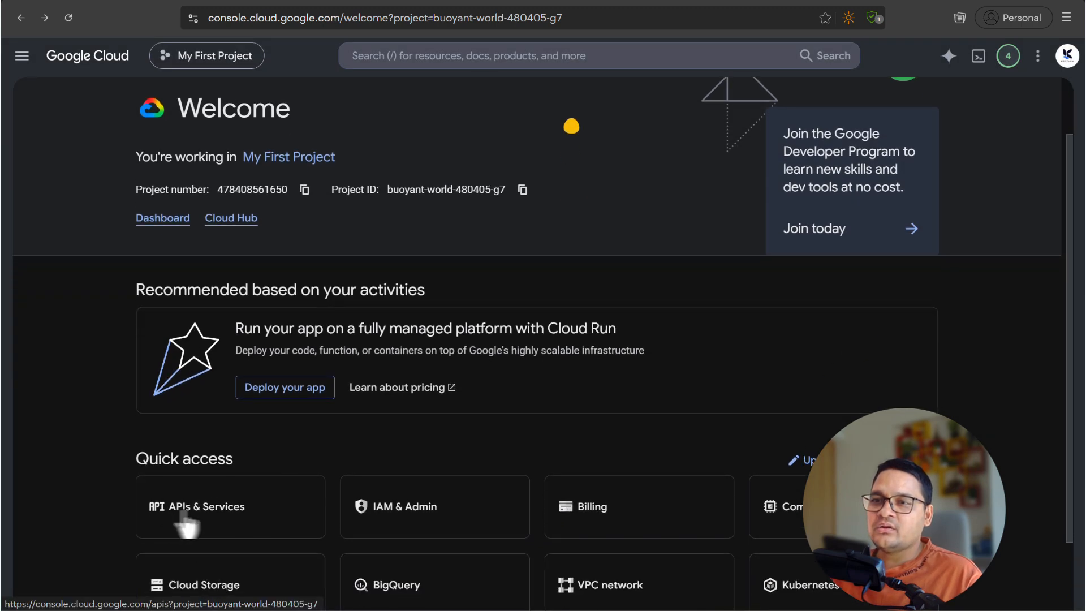
click(232, 522)
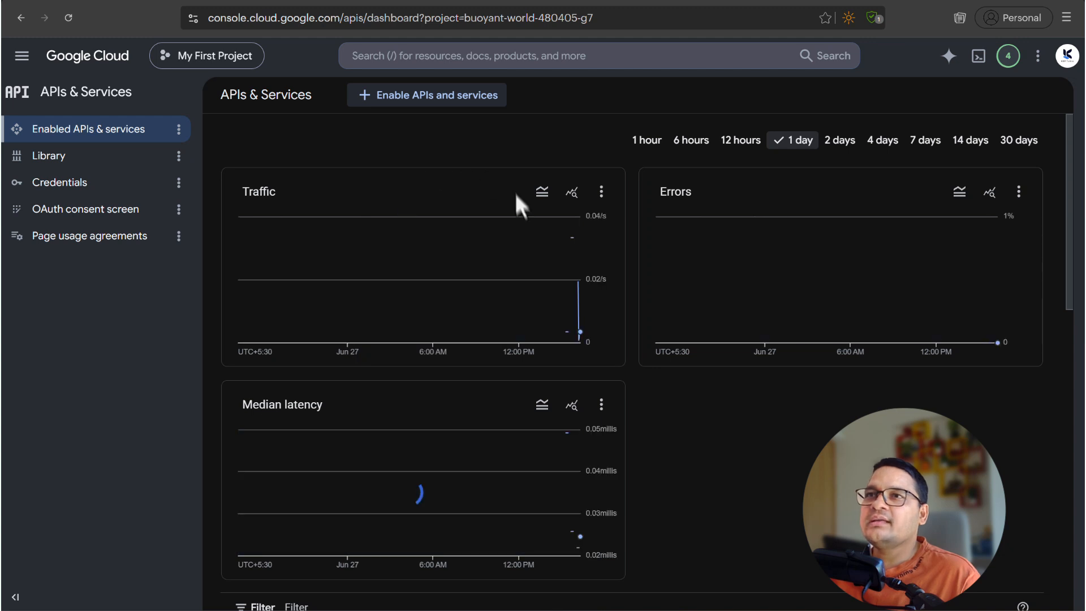
- Search the Google Cloud console for 'Calendar'
mouse_move(553, 347)
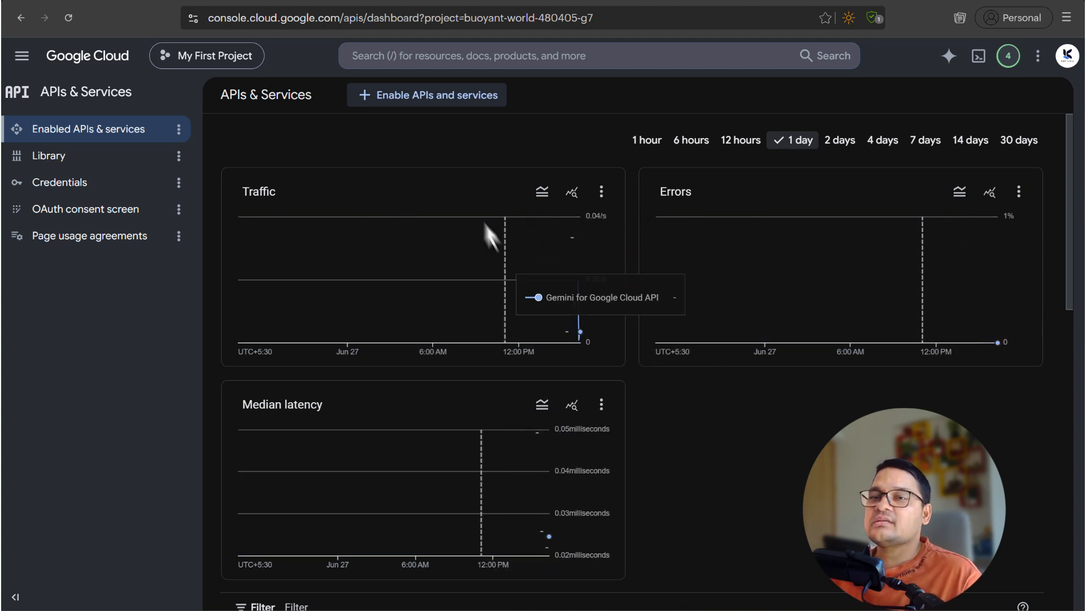
click(410, 55)
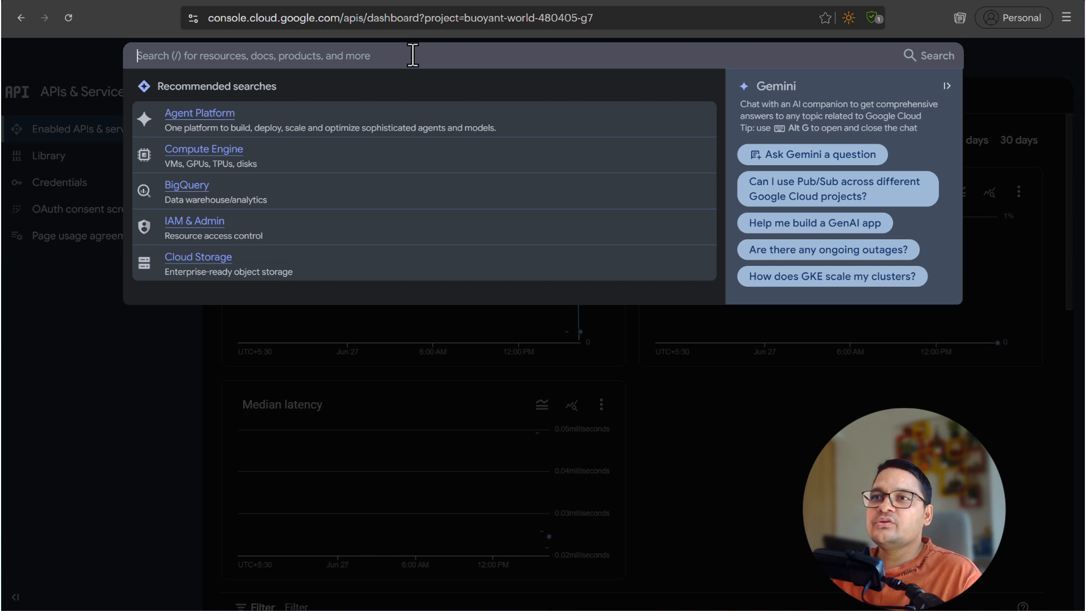
text(CAn)
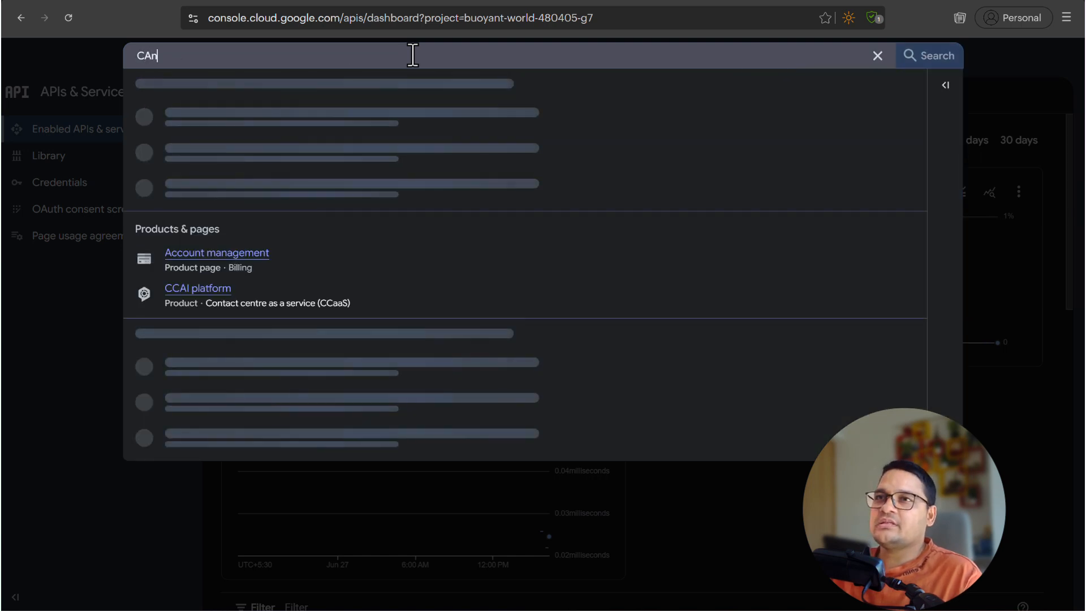
key(BackSpace)
key(BackSpace)
text(al)
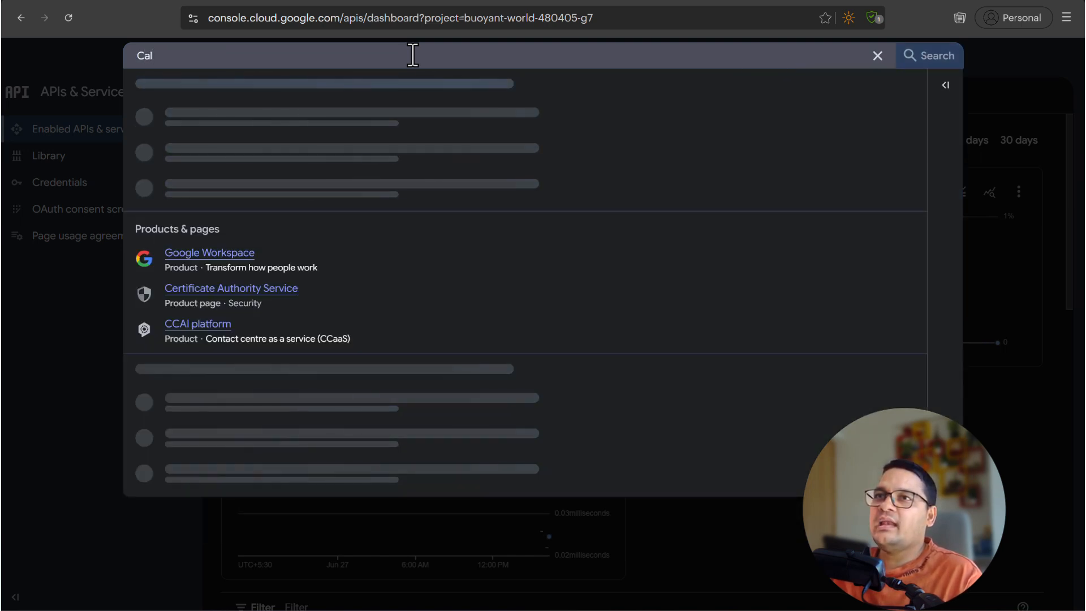
text(endar)
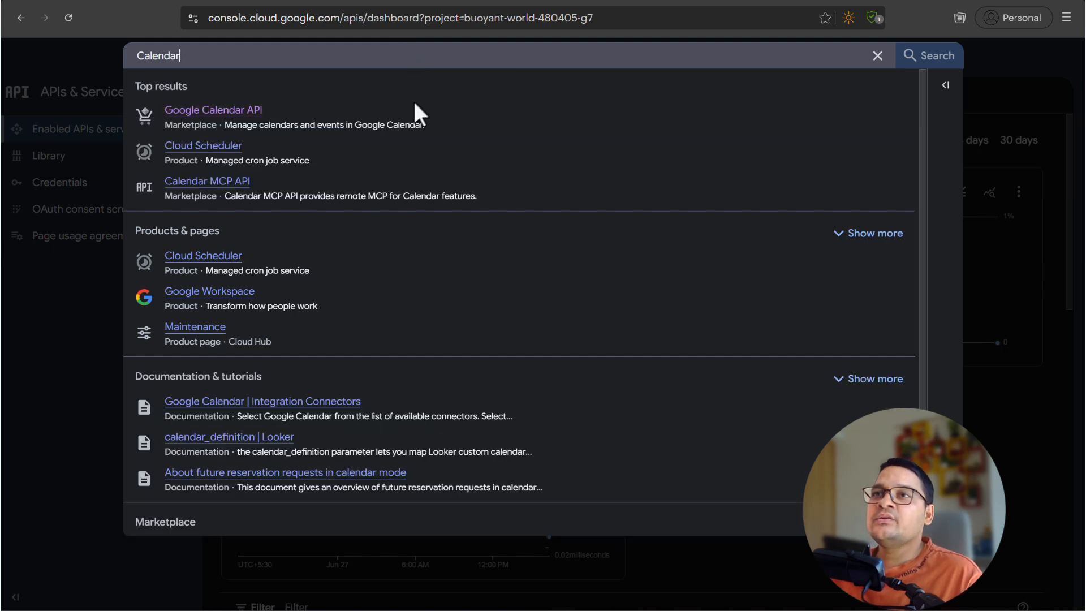
- Enable the Google Calendar API and the Google Sheets API
click(203, 118)
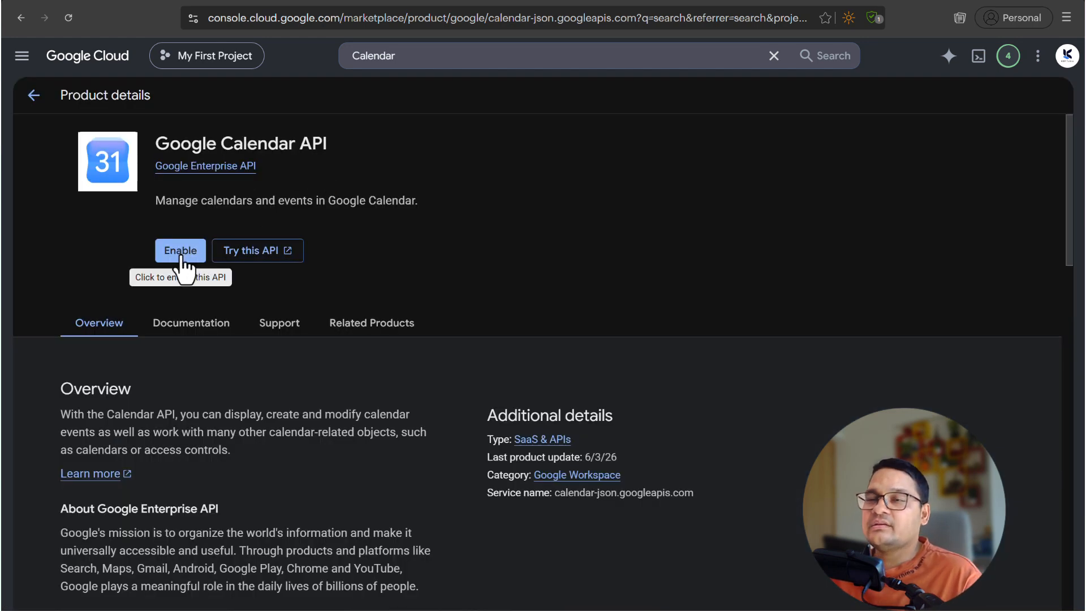
click(181, 255)
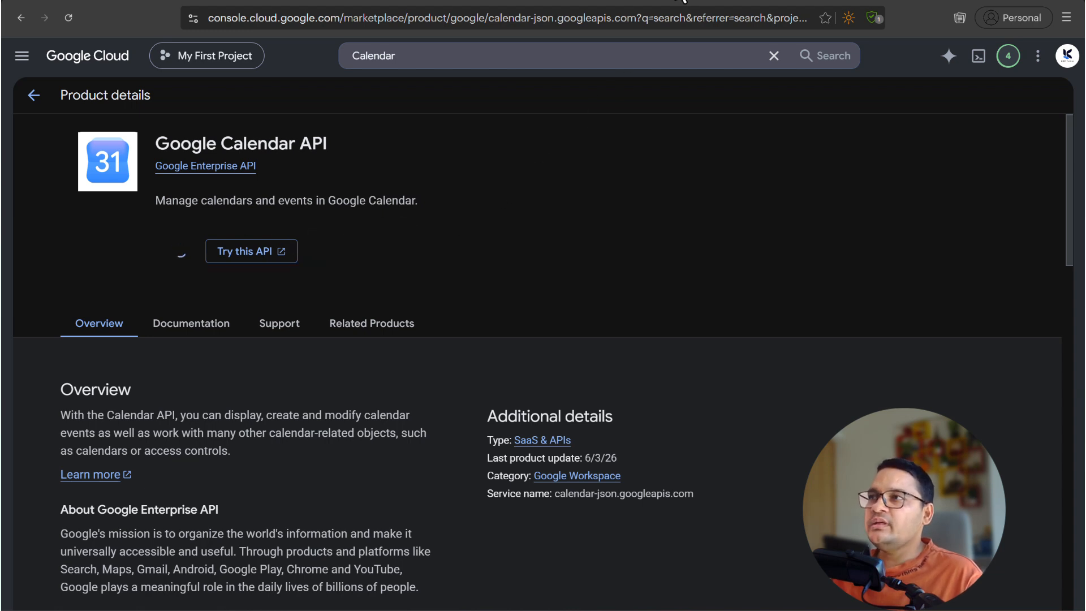
mouse_move(682, 0)
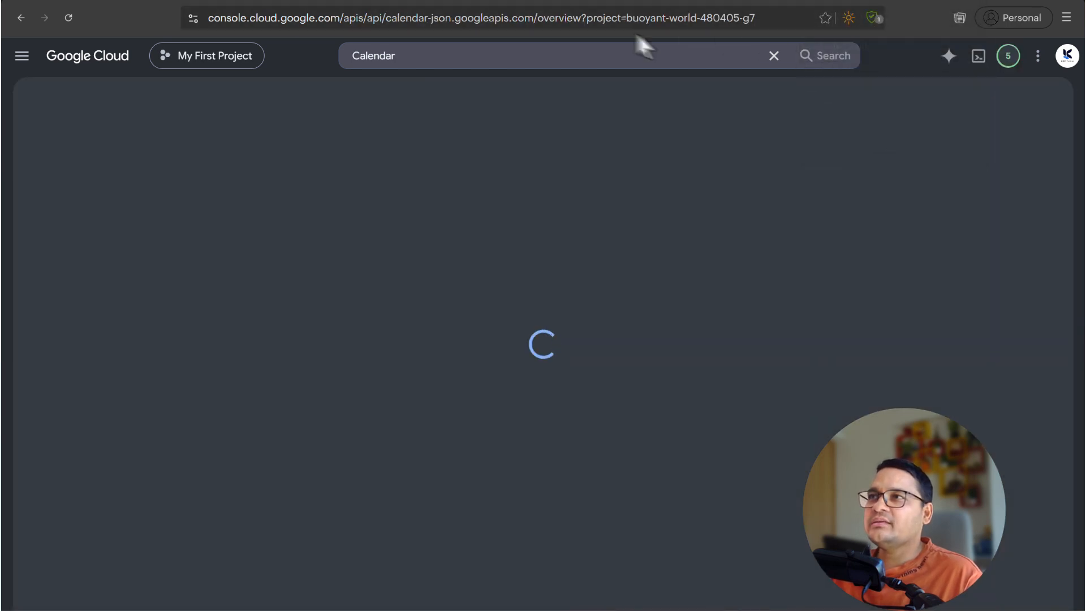
click(645, 0)
click(675, 0)
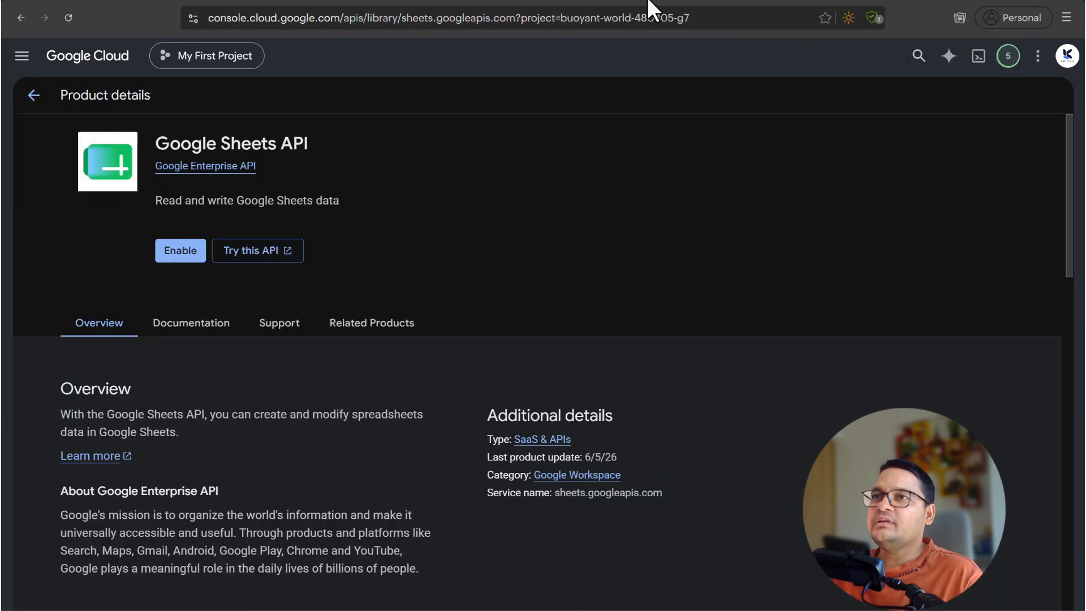
click(170, 257)
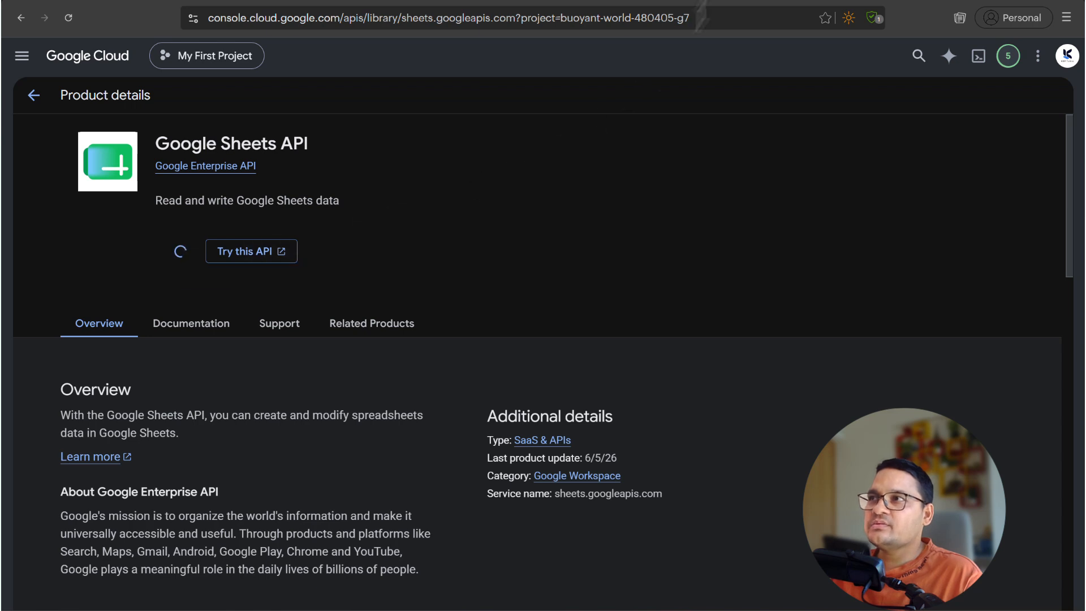
- Enable the Google Docs, People and Drive APIs in their open tabs
click(733, 1)
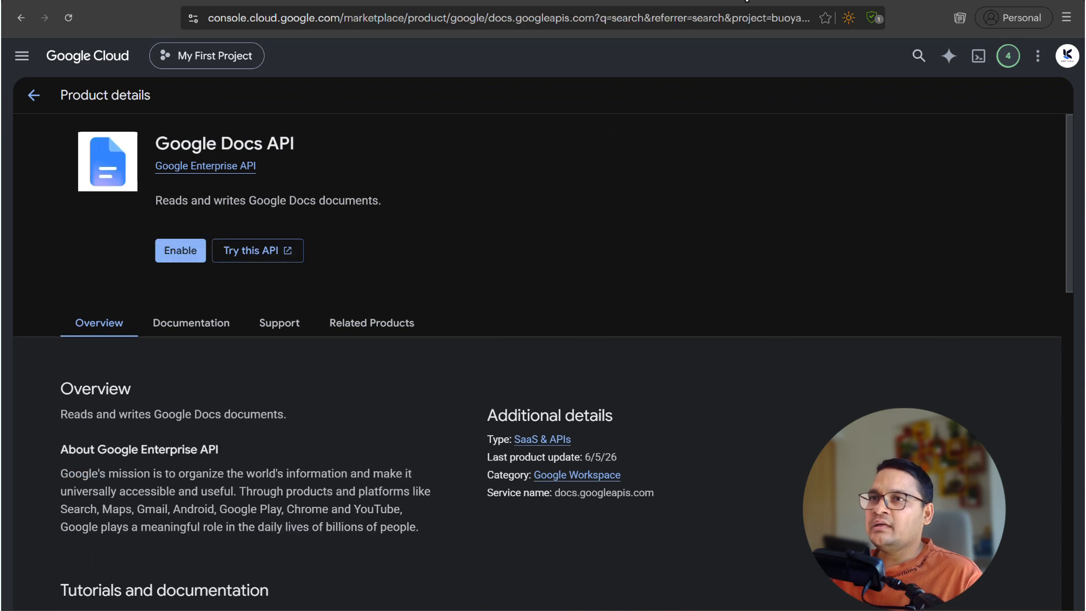
click(169, 249)
click(759, 3)
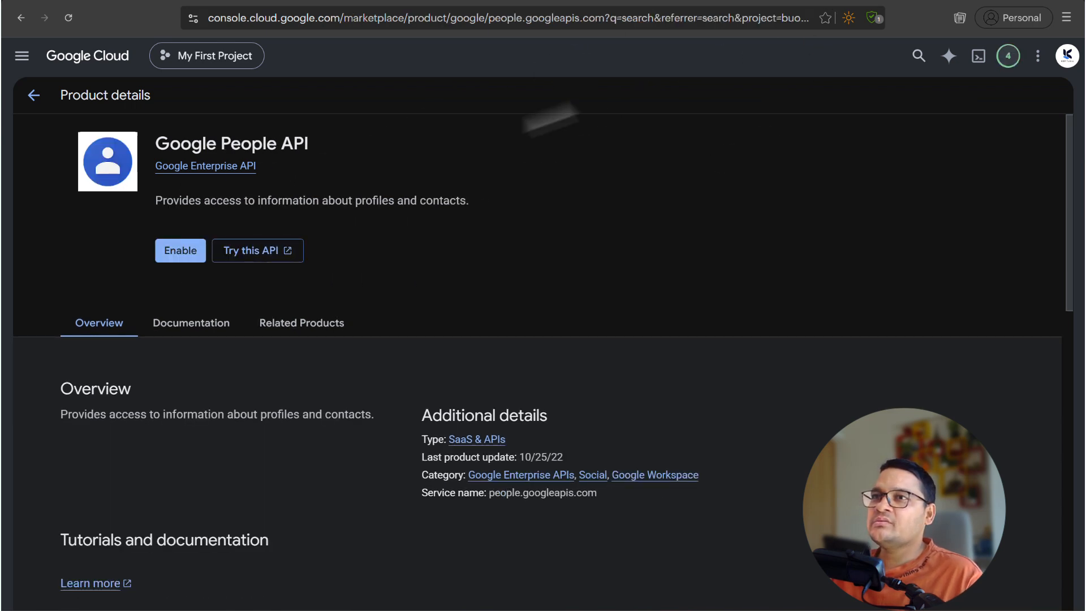
click(171, 253)
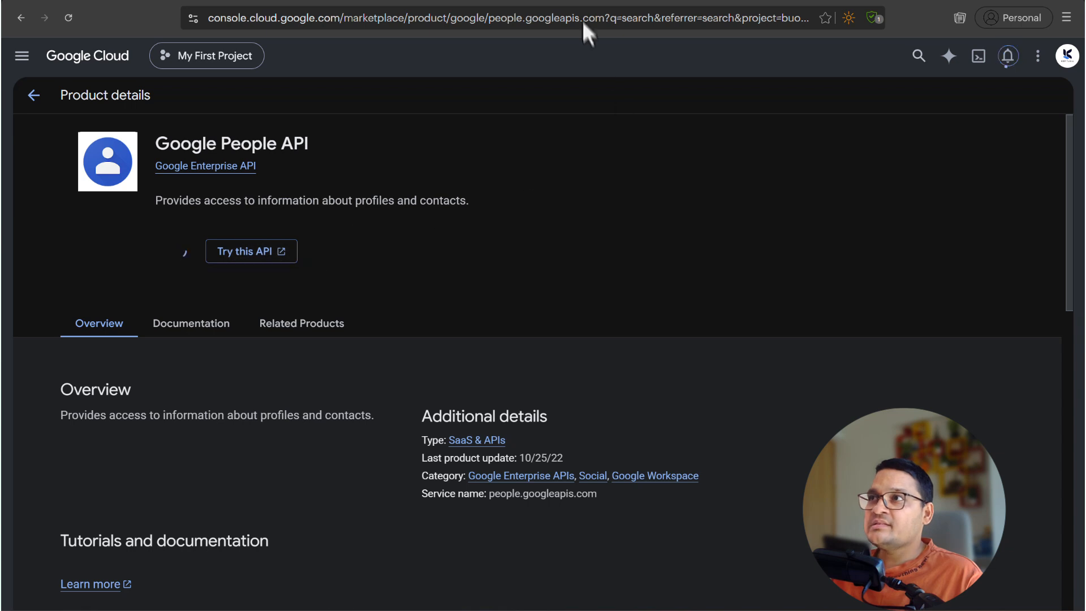
click(581, 2)
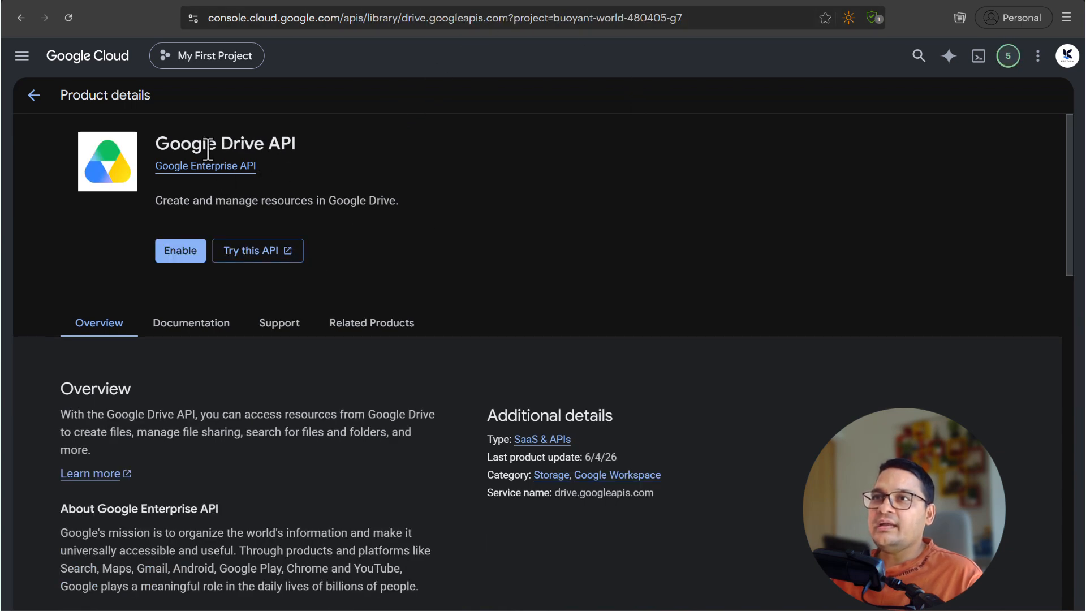
drag(169, 142, 290, 142)
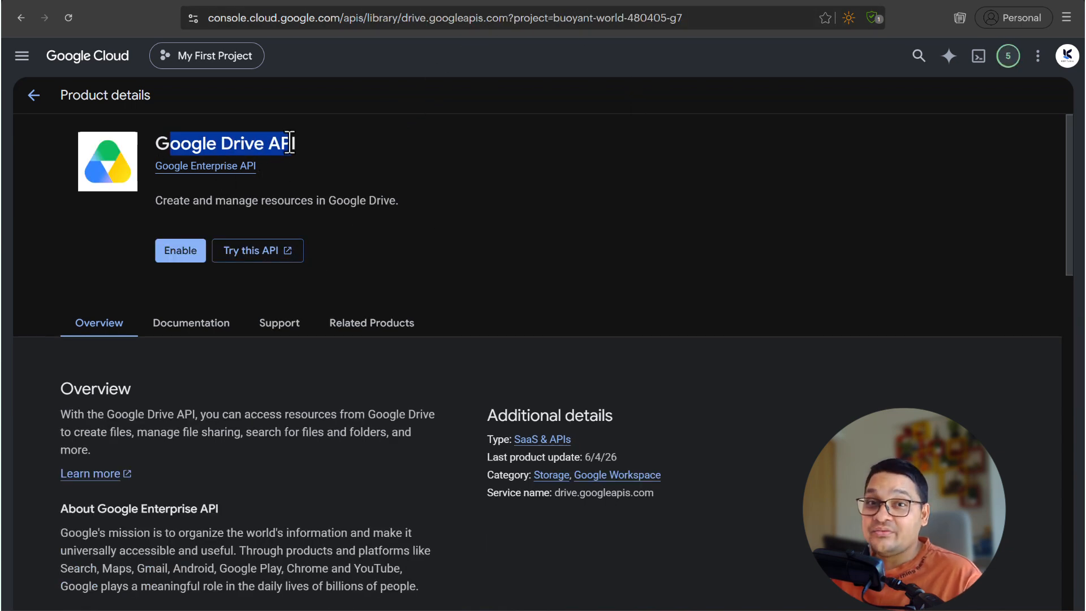
click(181, 251)
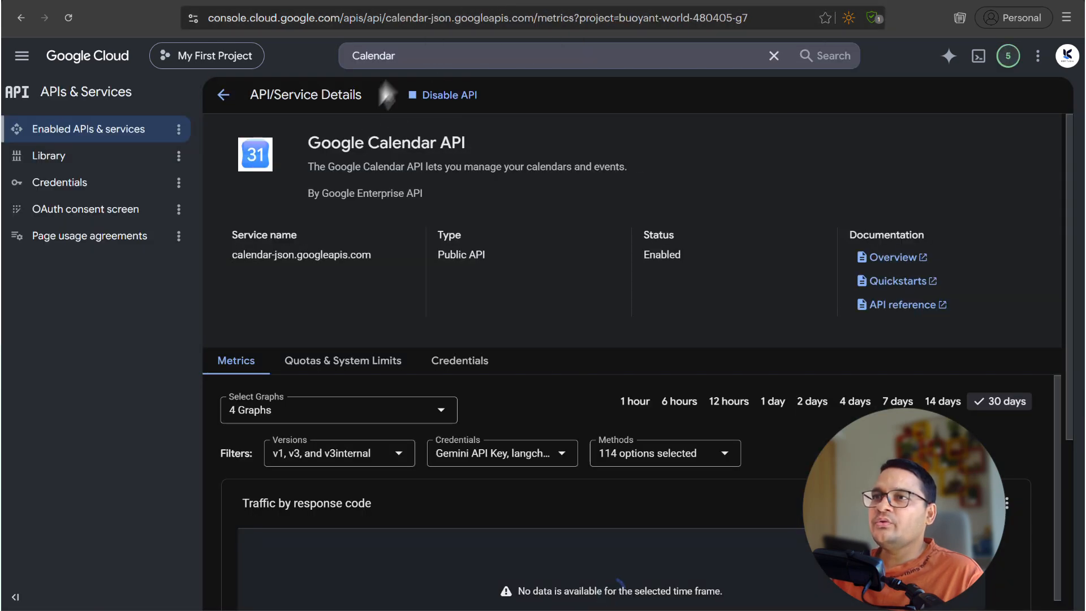
- Find the Gmail API, confirm it is enabled via Manage, and open the Credentials page
click(388, 51)
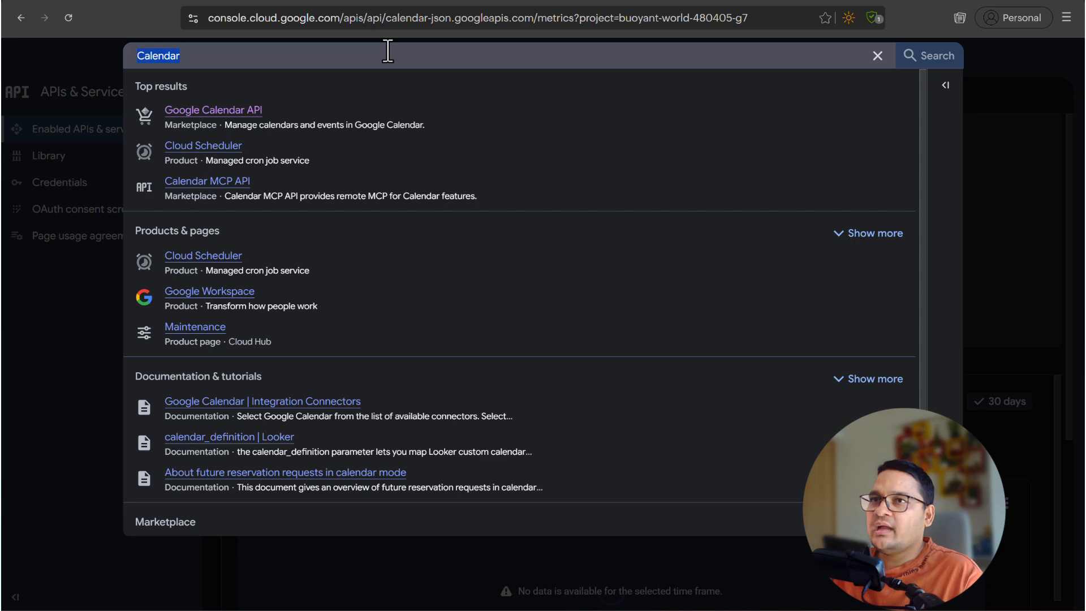
text(gmail)
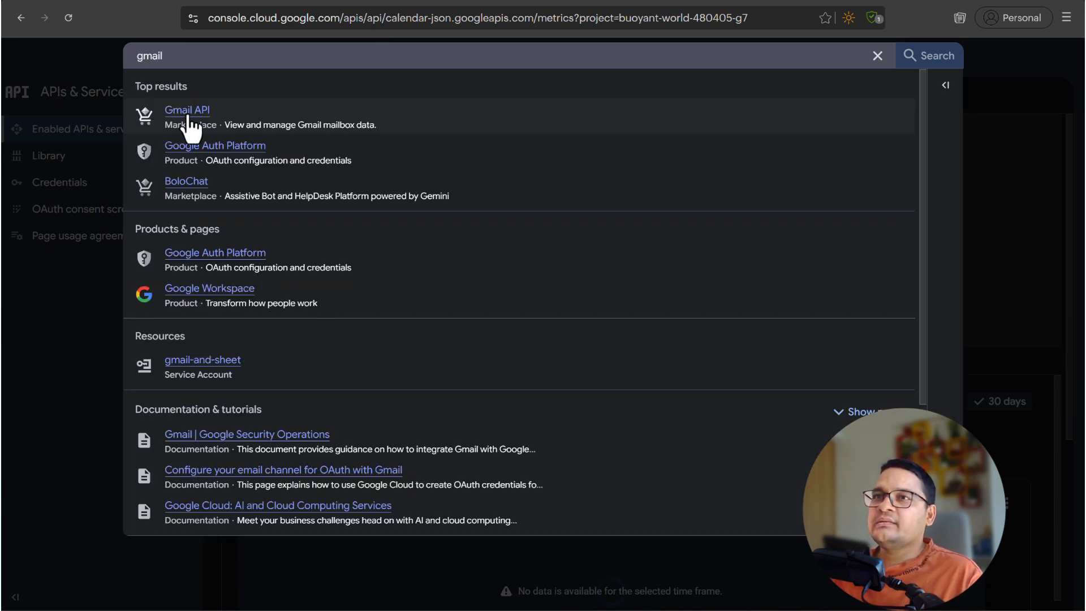
click(189, 124)
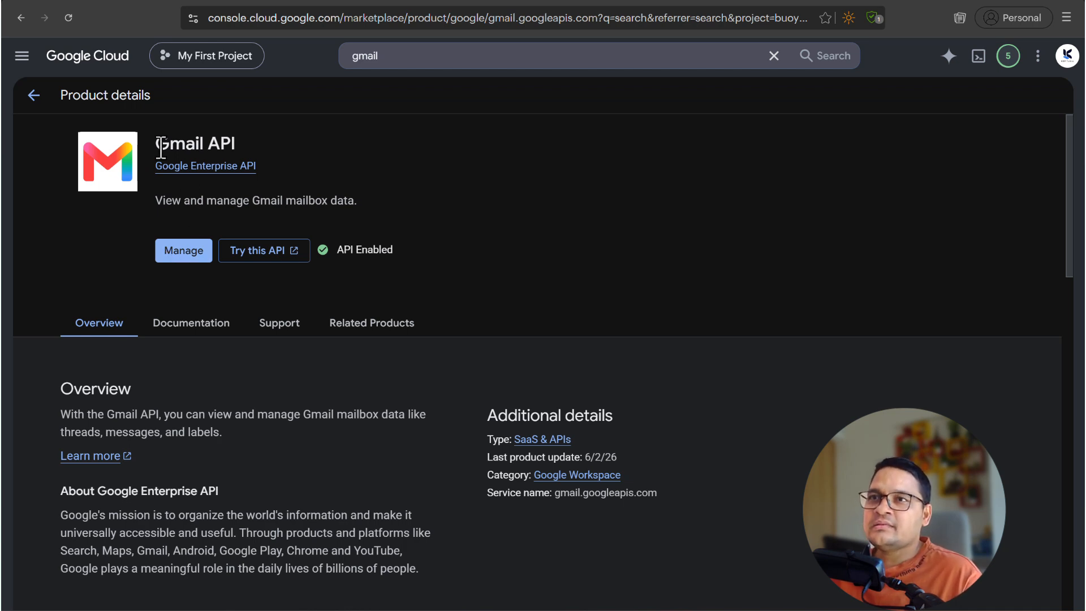
drag(157, 144, 245, 149)
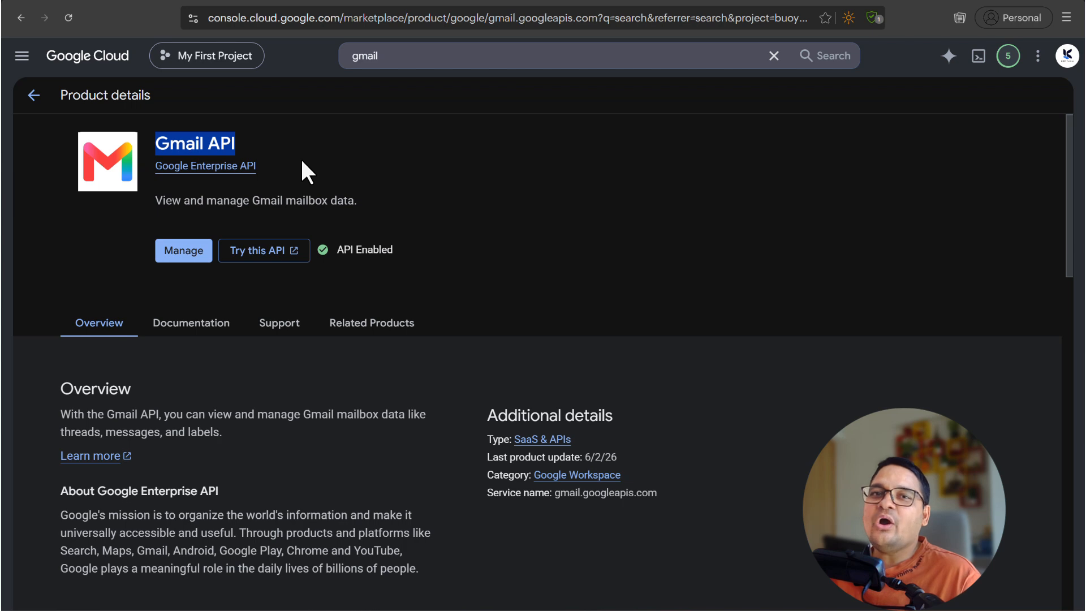
click(678, 184)
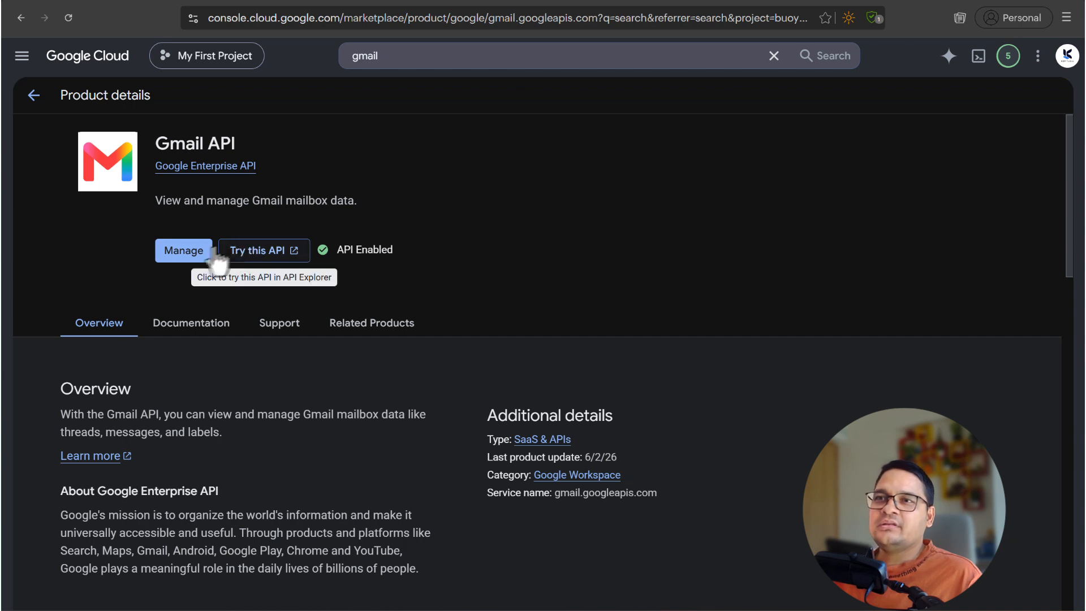
click(184, 250)
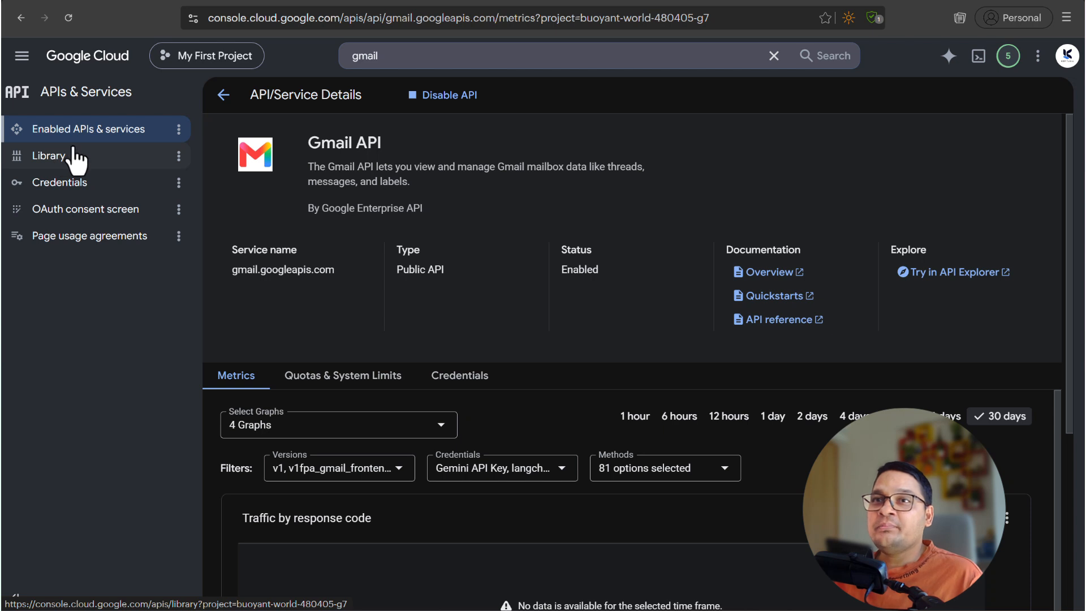
click(75, 188)
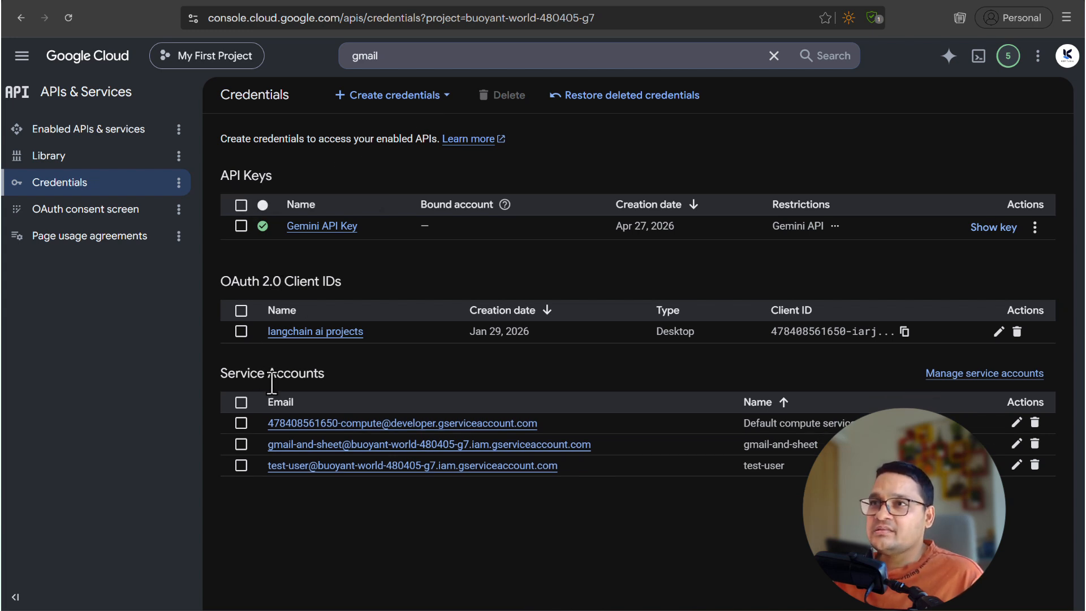
- Create an OAuth client ID of type Desktop app named 'Hermes Google Workspace'
click(391, 97)
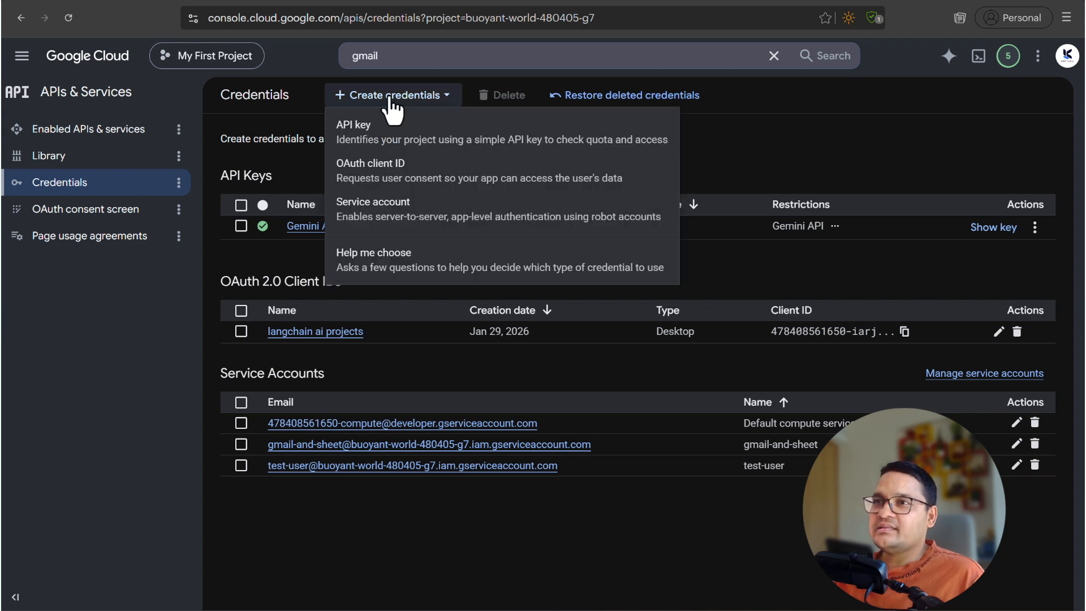
click(394, 178)
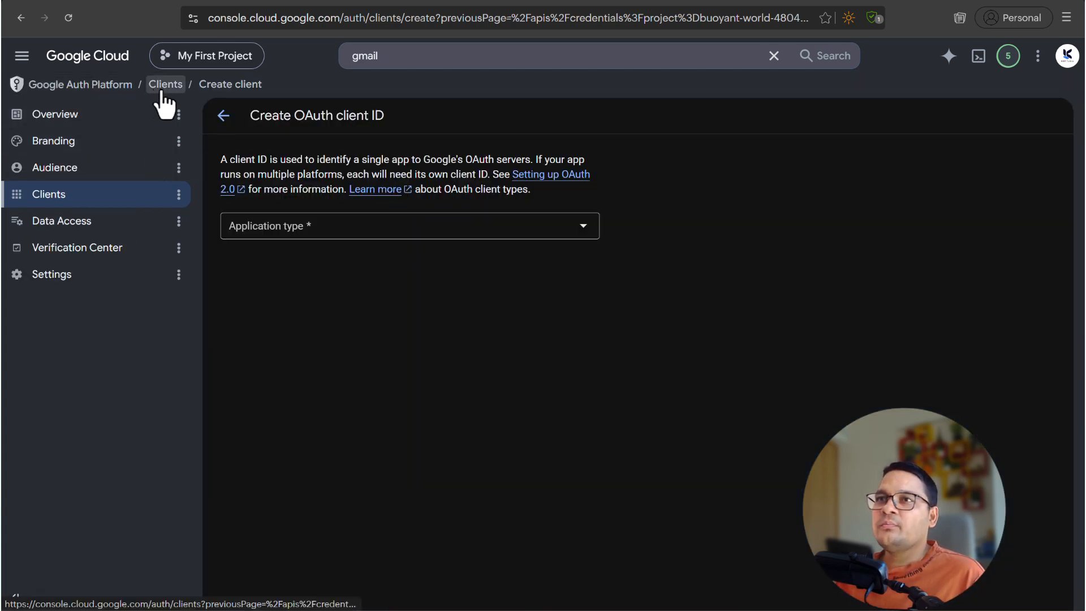
click(351, 241)
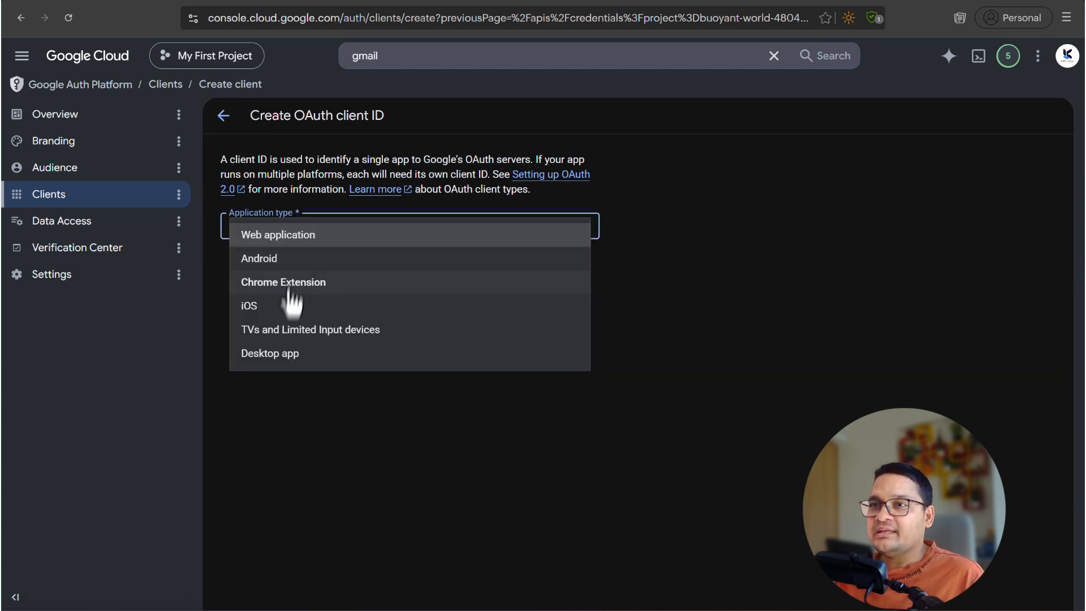
click(285, 354)
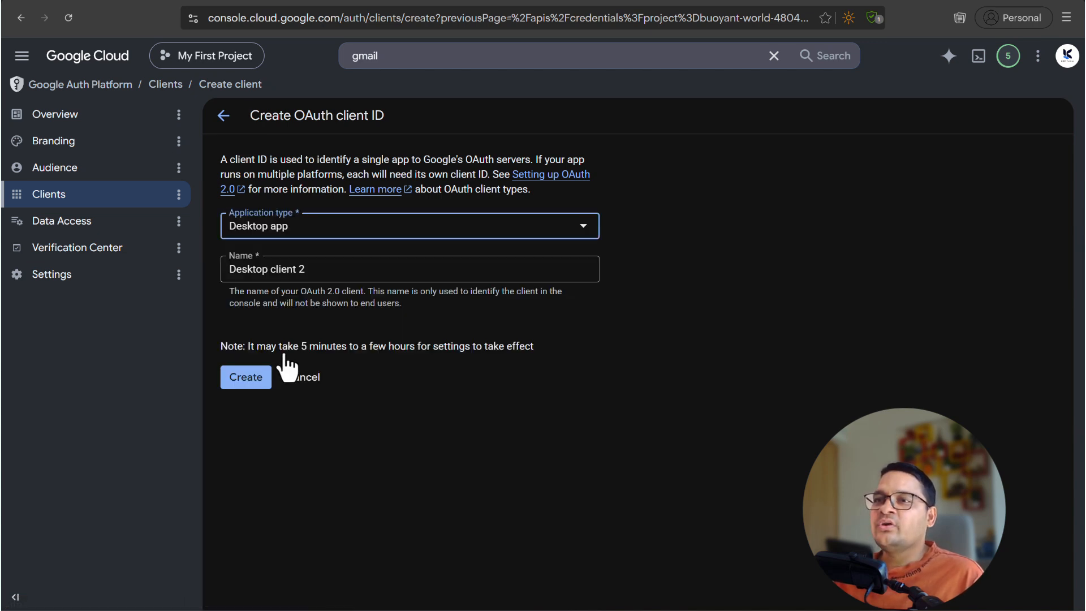
triple_click(320, 270)
text(Hermes Google Workspace)
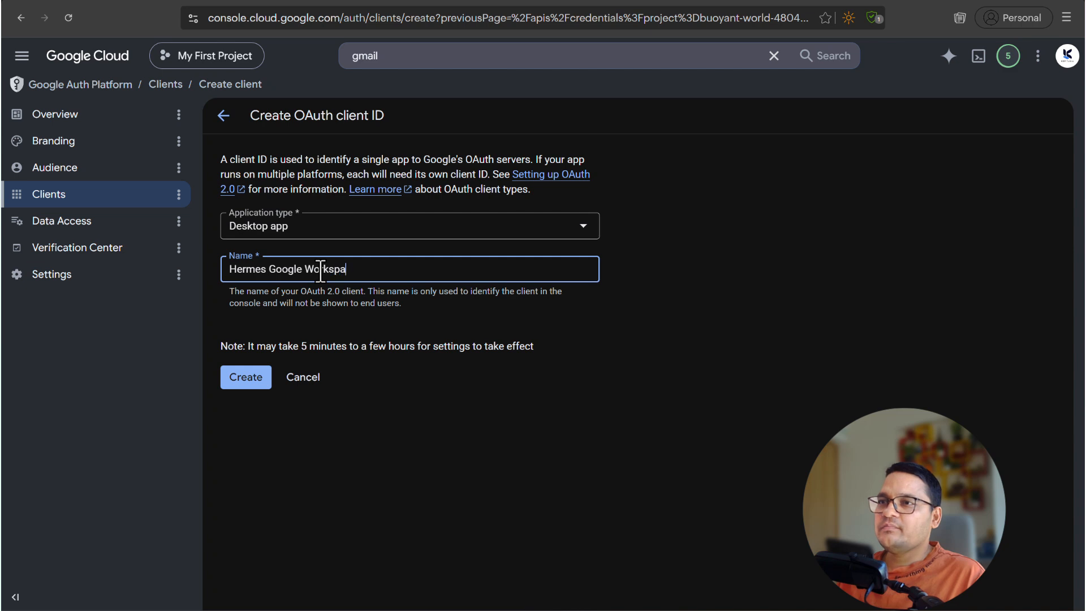
click(240, 378)
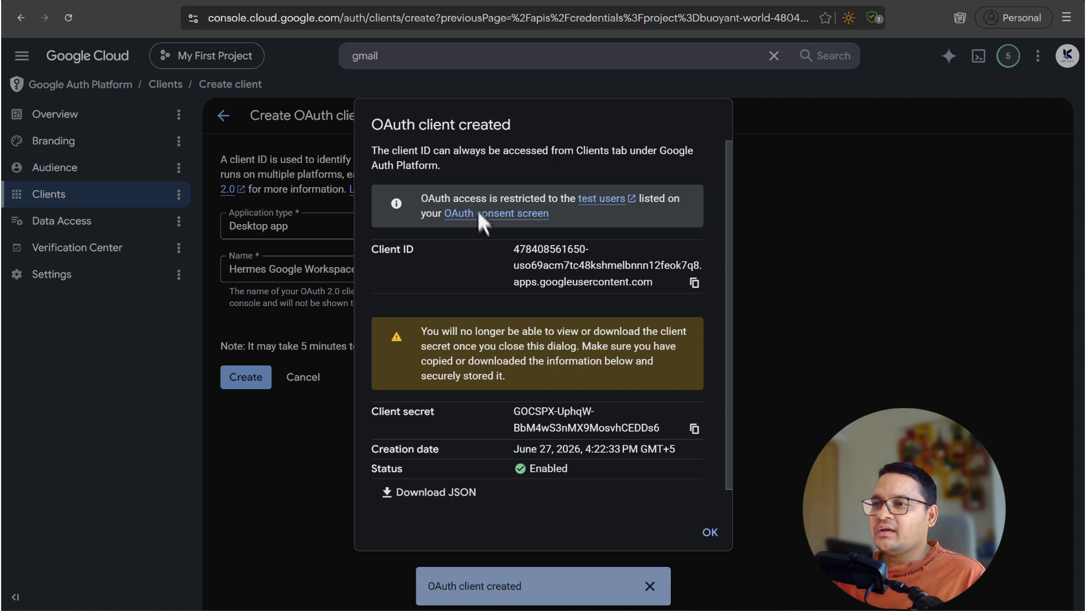
- Download the client secret JSON file and close the OAuth client created dialog
click(428, 498)
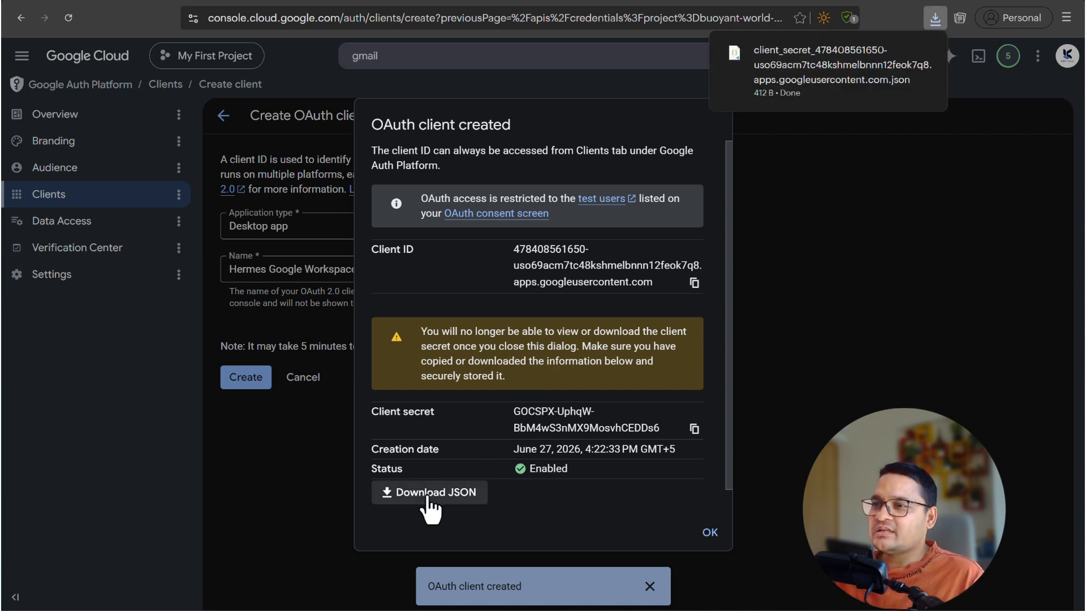
mouse_move(804, 105)
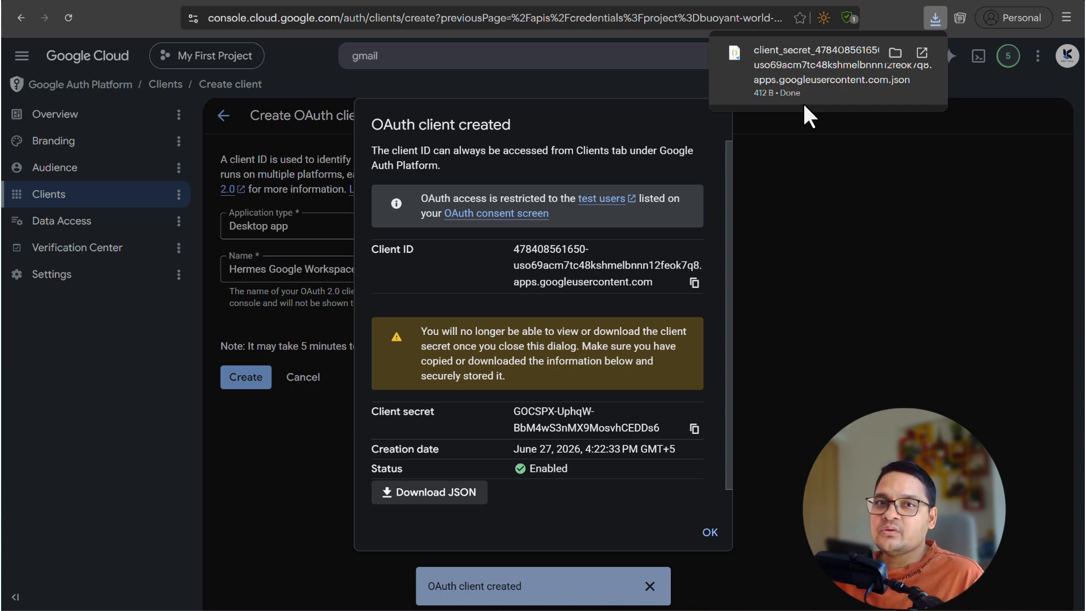
click(712, 532)
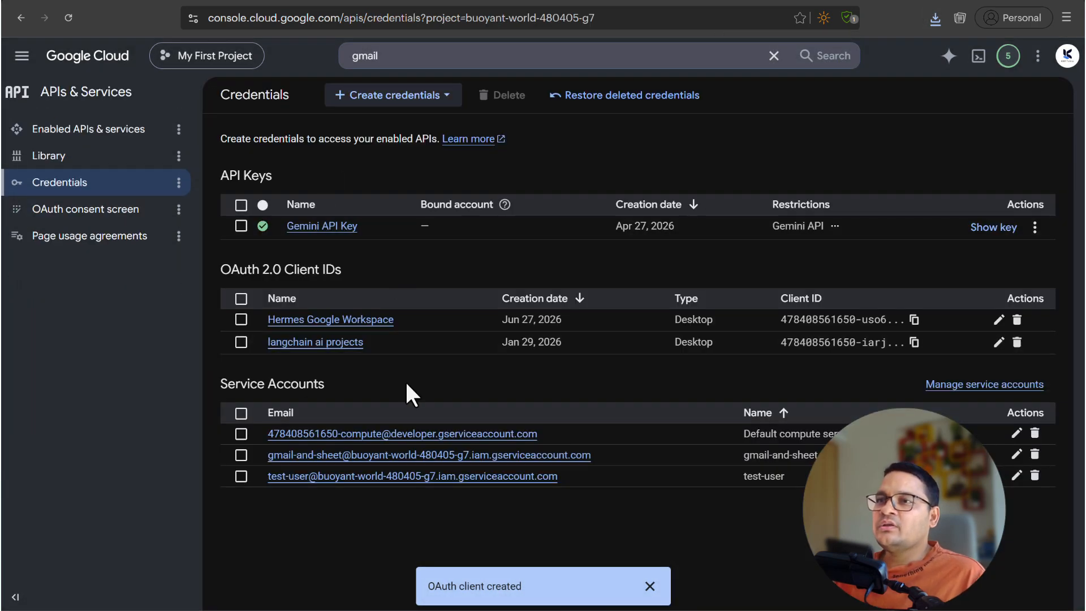
- Open the Hermes Google Workspace client's details from the OAuth consent screen's Clients list
click(116, 222)
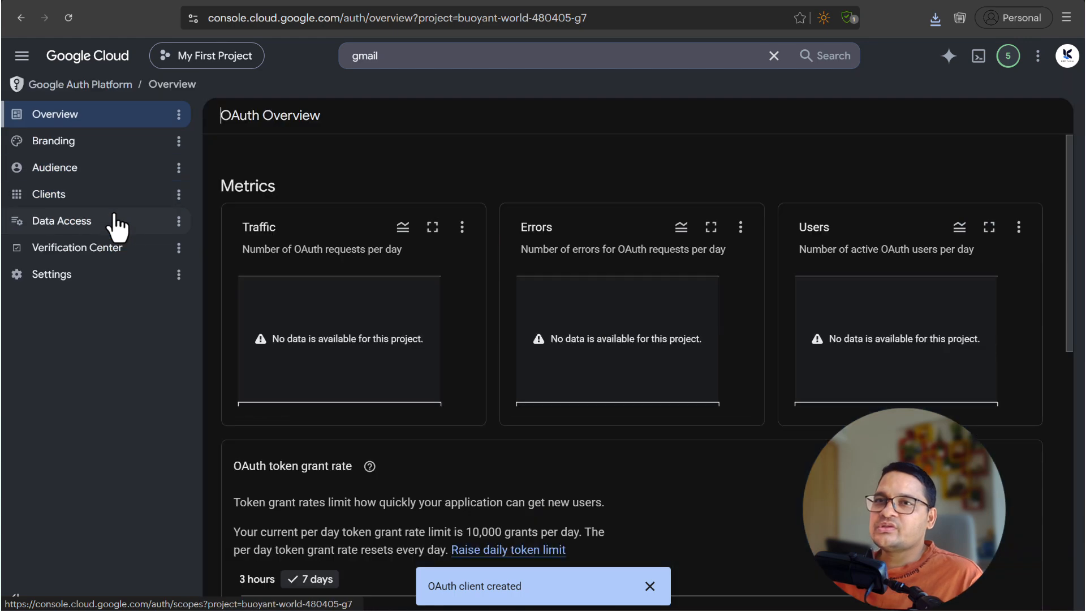
click(49, 199)
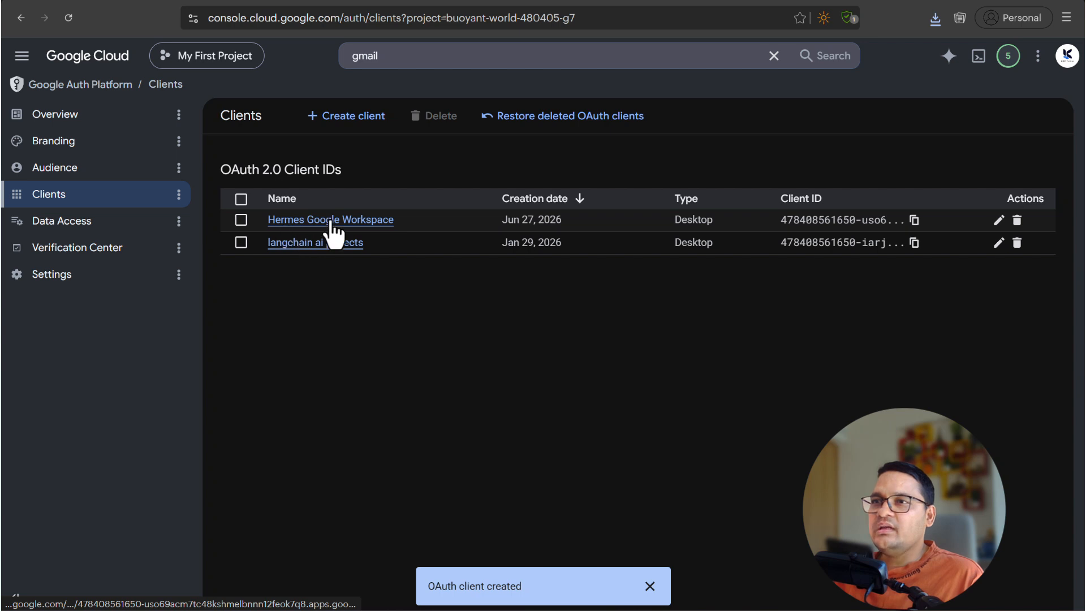
click(337, 232)
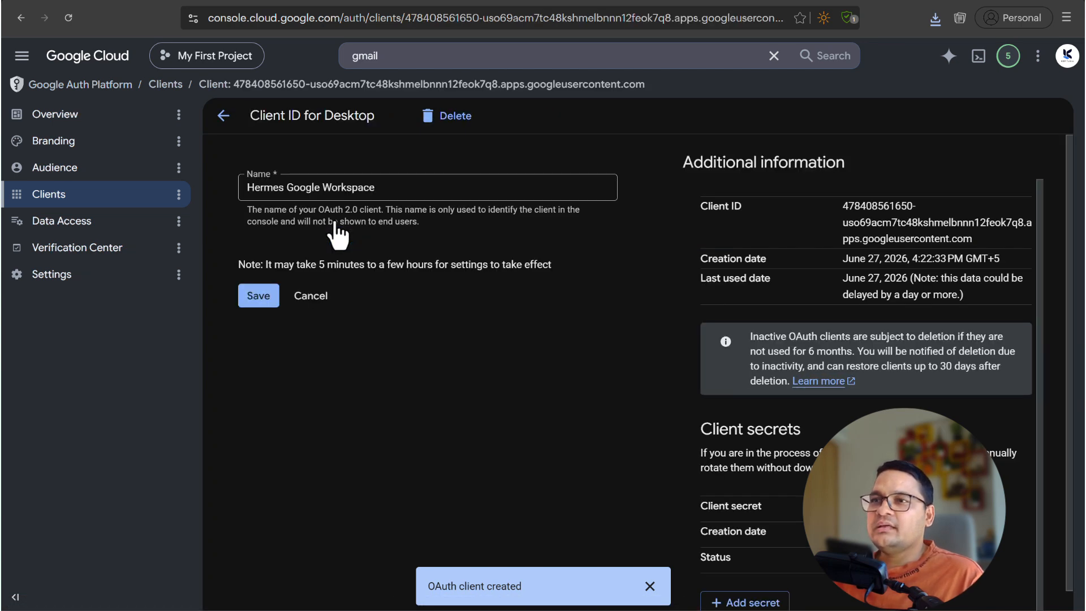
scroll(495, 271, down, 1)
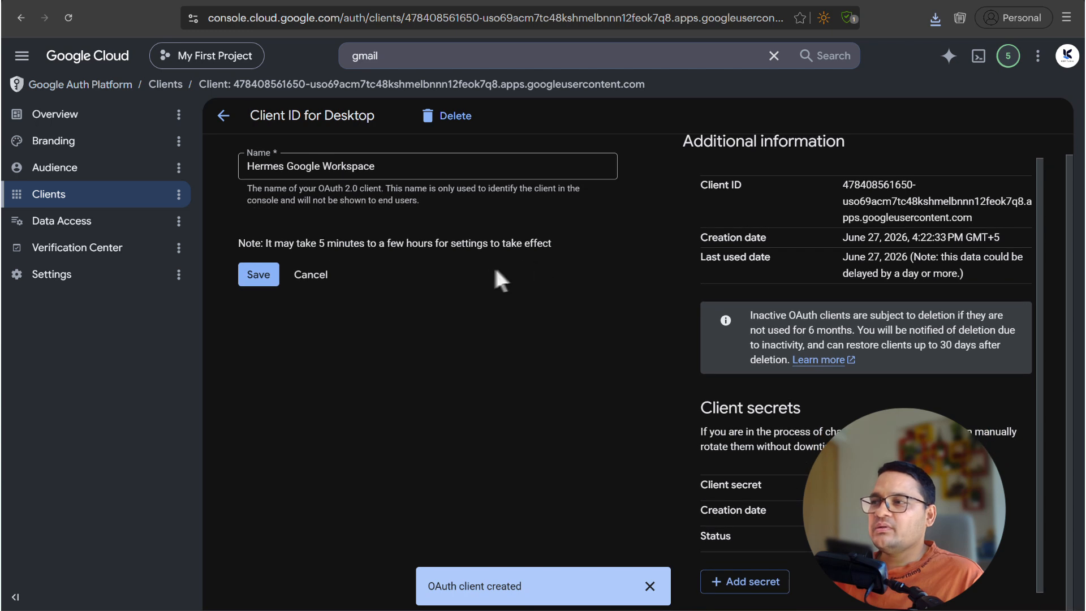
scroll(495, 277, up, 1)
- Review the Audience page's Testing status, External user type and test users
click(57, 176)
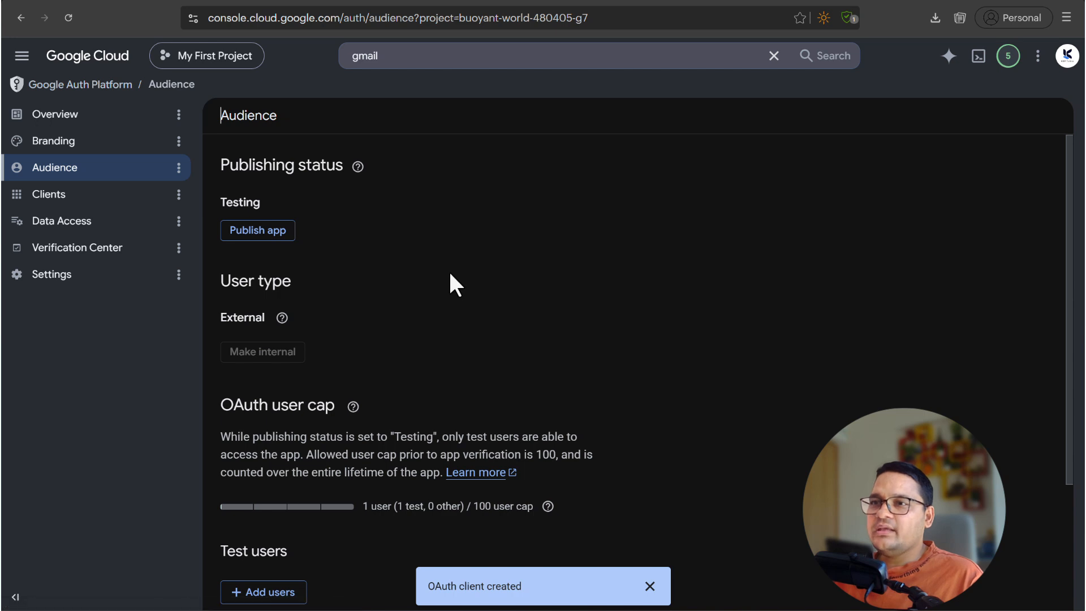
scroll(451, 275, down, 3)
scroll(449, 270, down, 1)
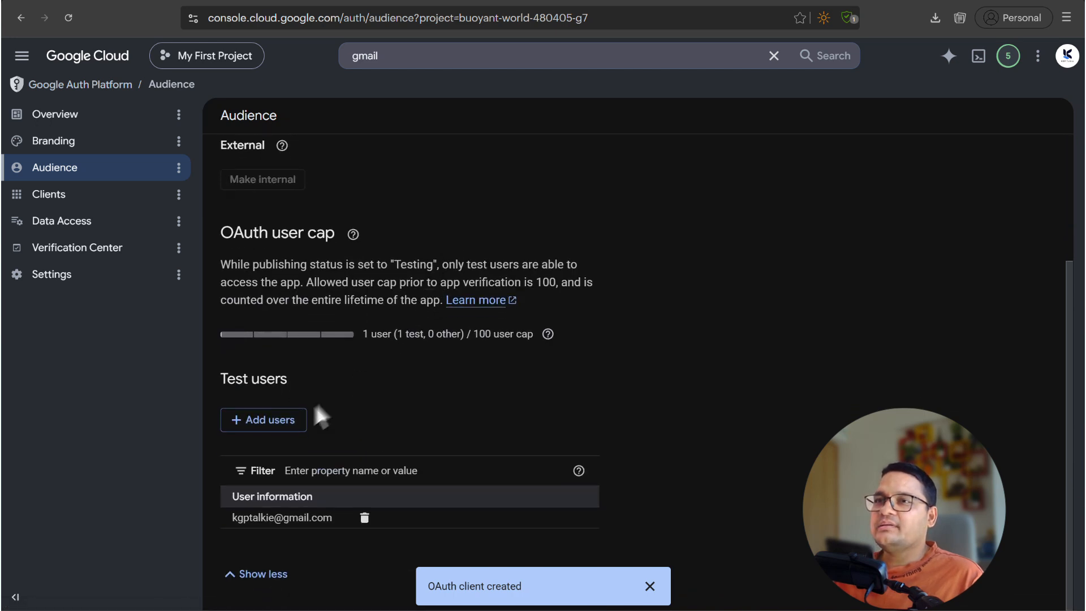
click(258, 430)
click(574, 198)
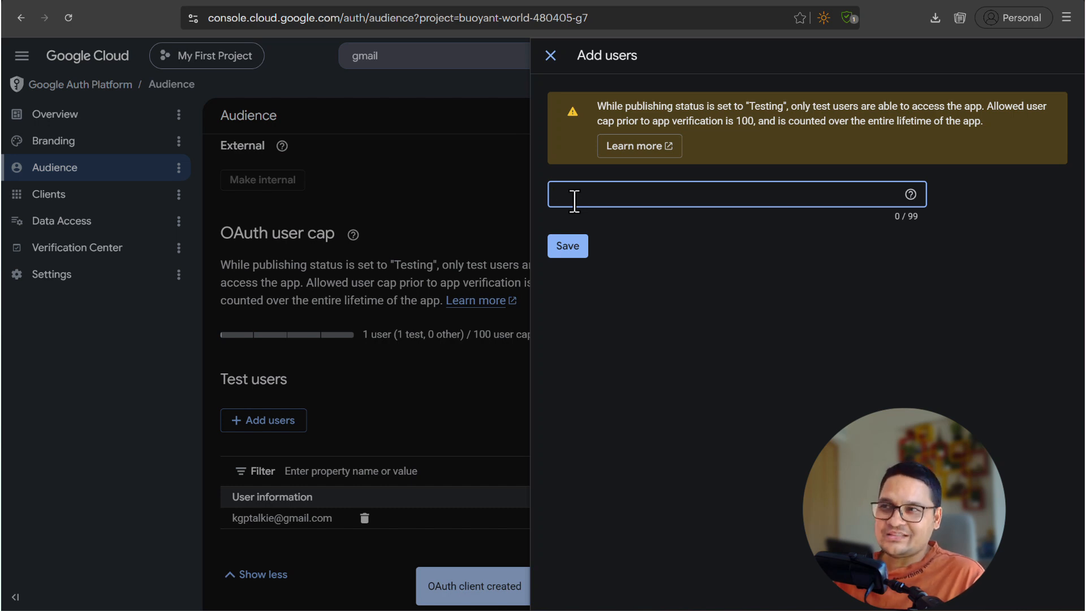
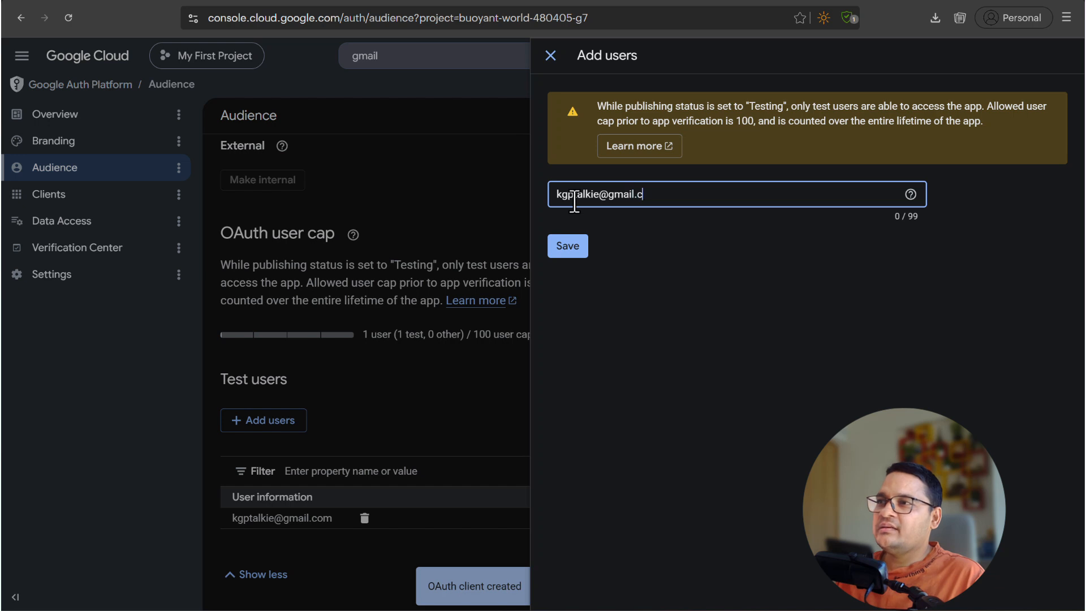
drag(686, 196, 558, 207)
click(568, 247)
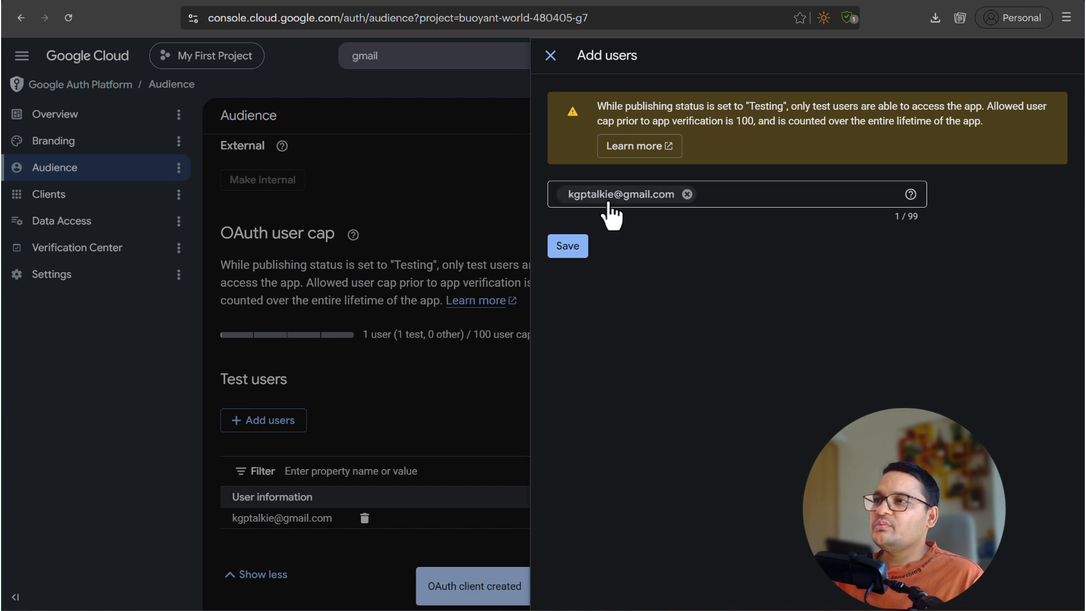
click(568, 246)
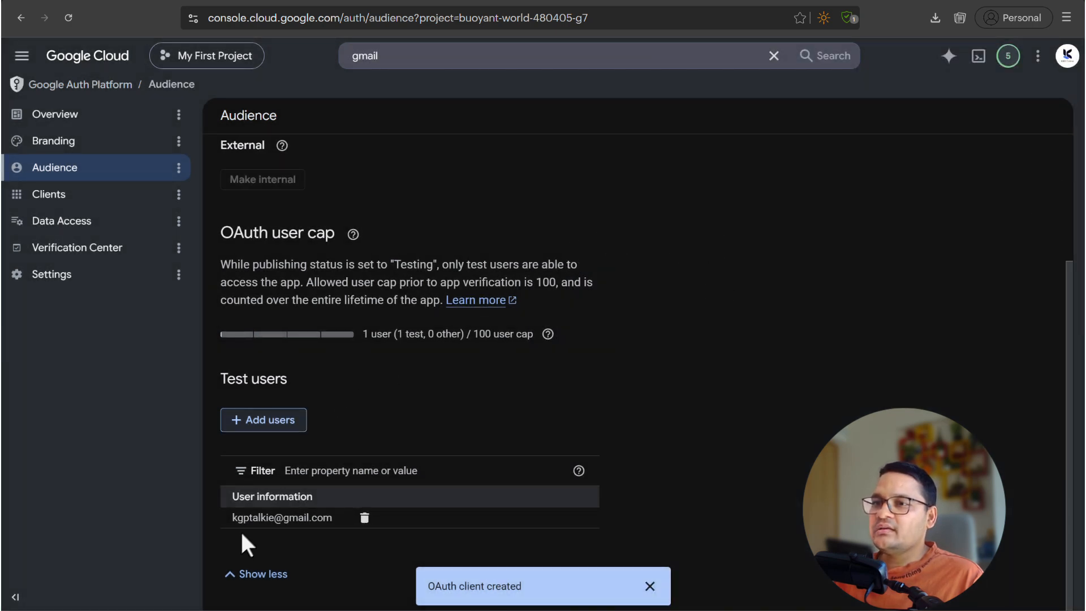
drag(232, 517, 298, 517)
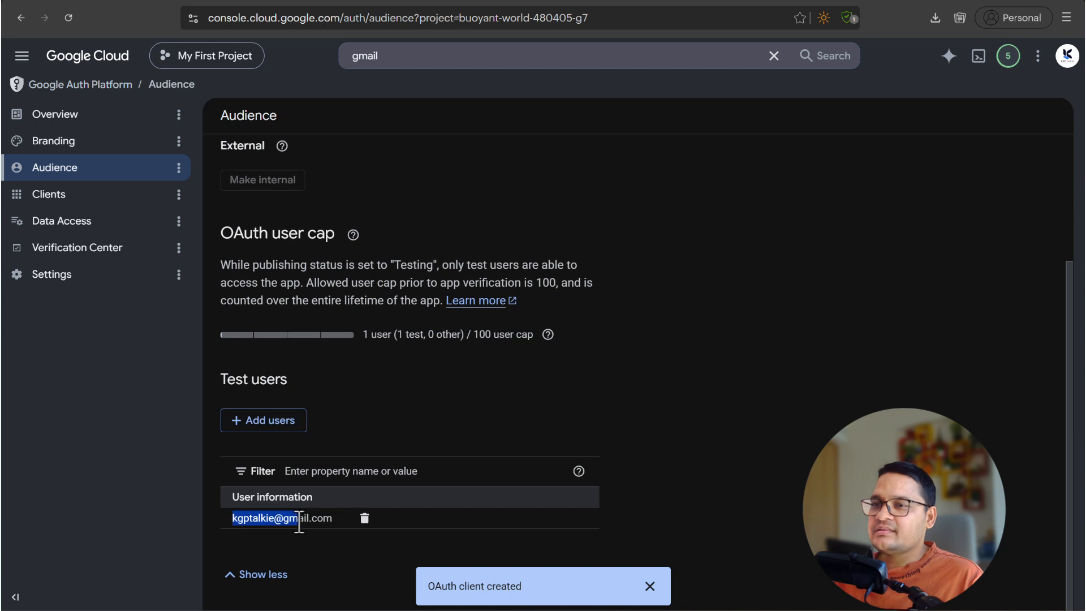
scroll(603, 94, up, 3)
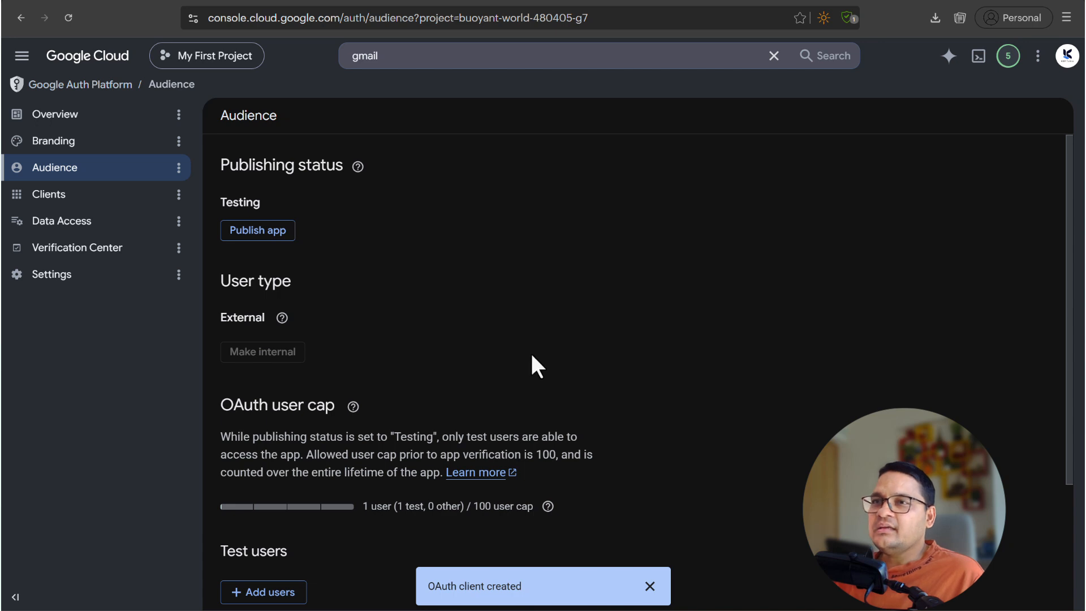
- Ask Hermes Agent to set up Google Workspace access
click(394, 610)
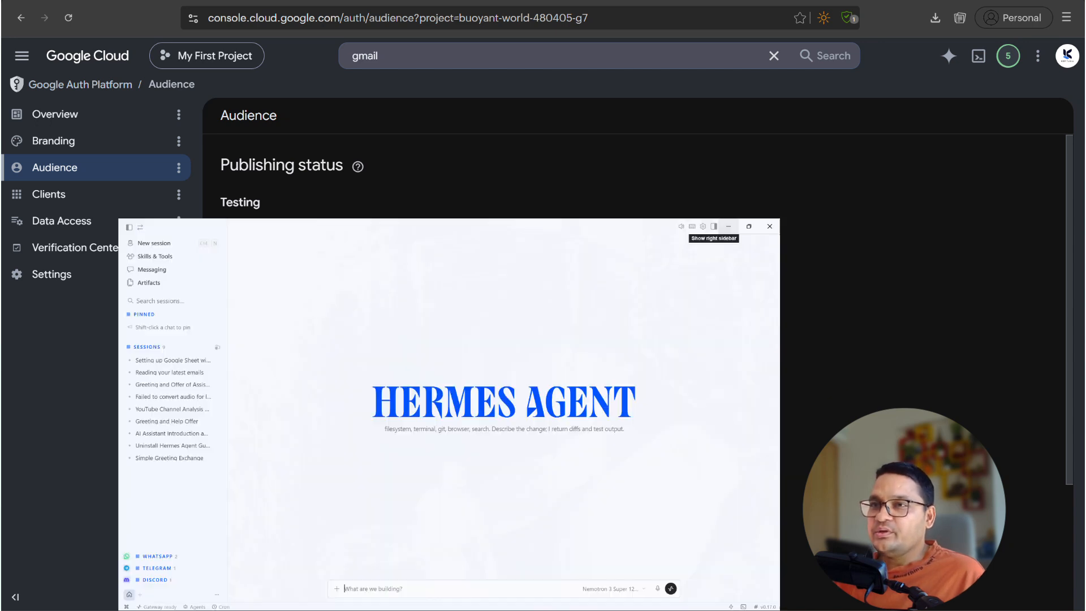
click(402, 576)
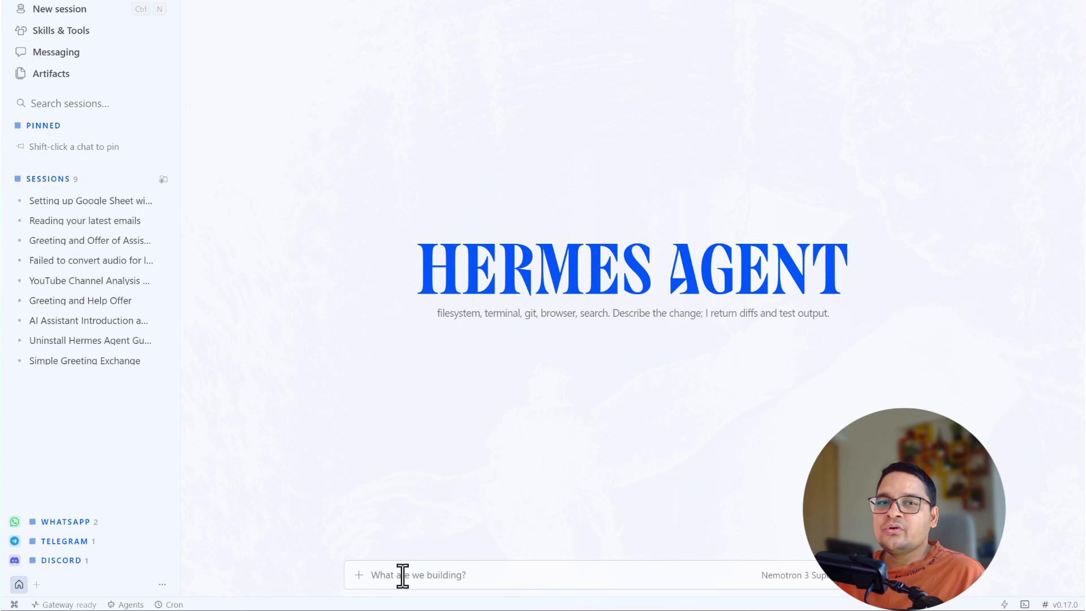
text(S)
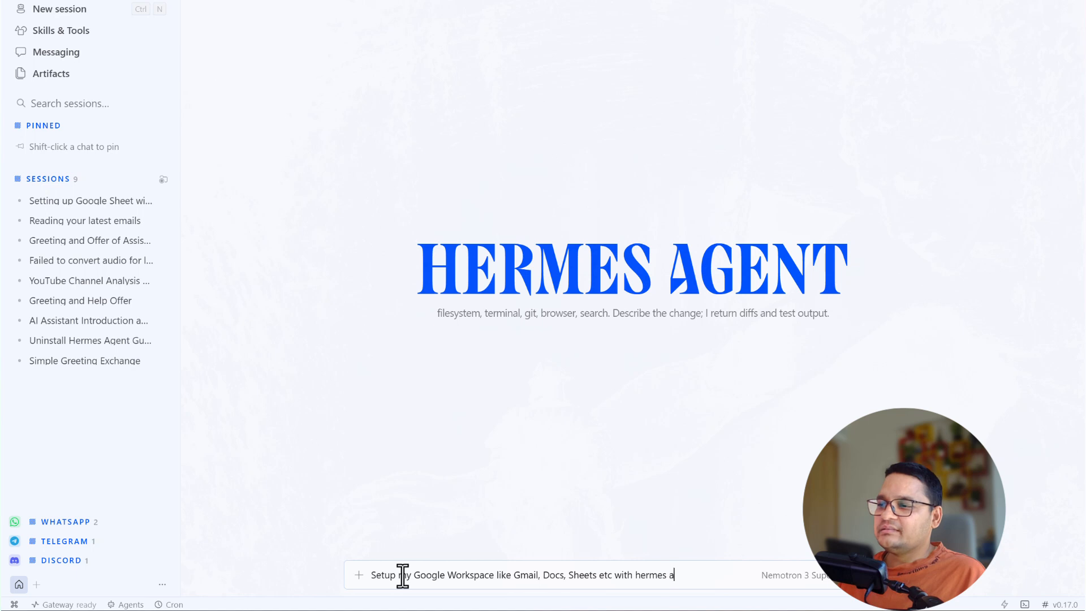
key(Return)
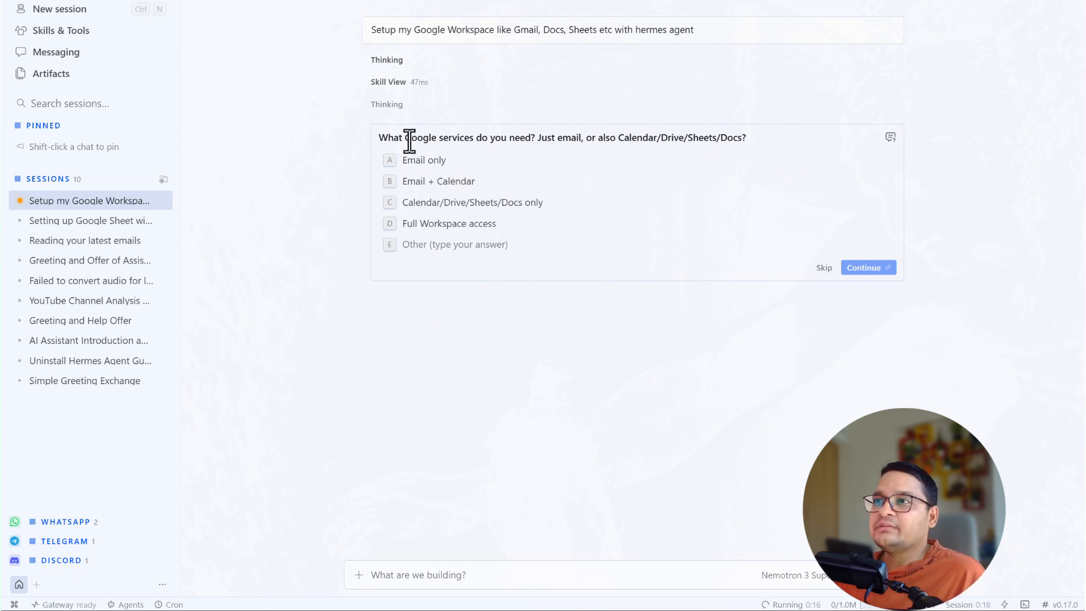
- Answer Full Workspace access and No / Not sure for Advanced Protection
click(428, 230)
click(870, 270)
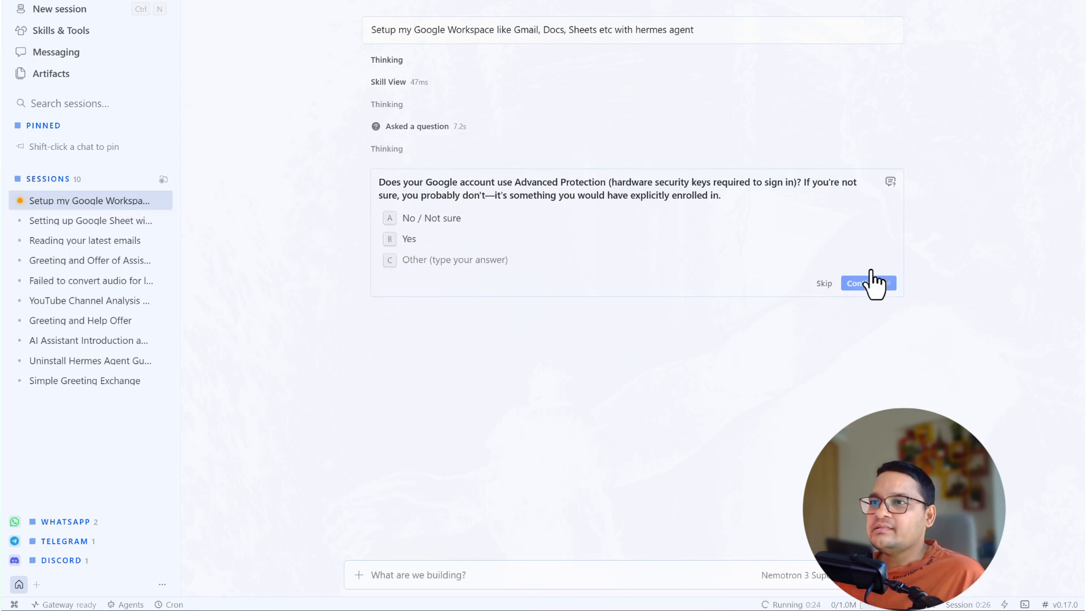
click(440, 227)
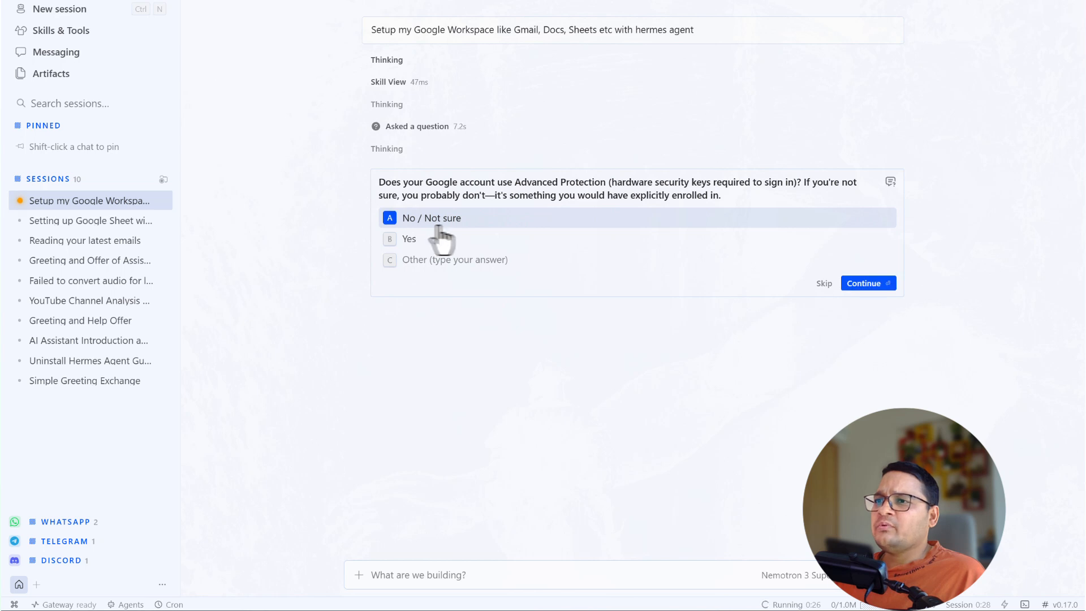
click(878, 283)
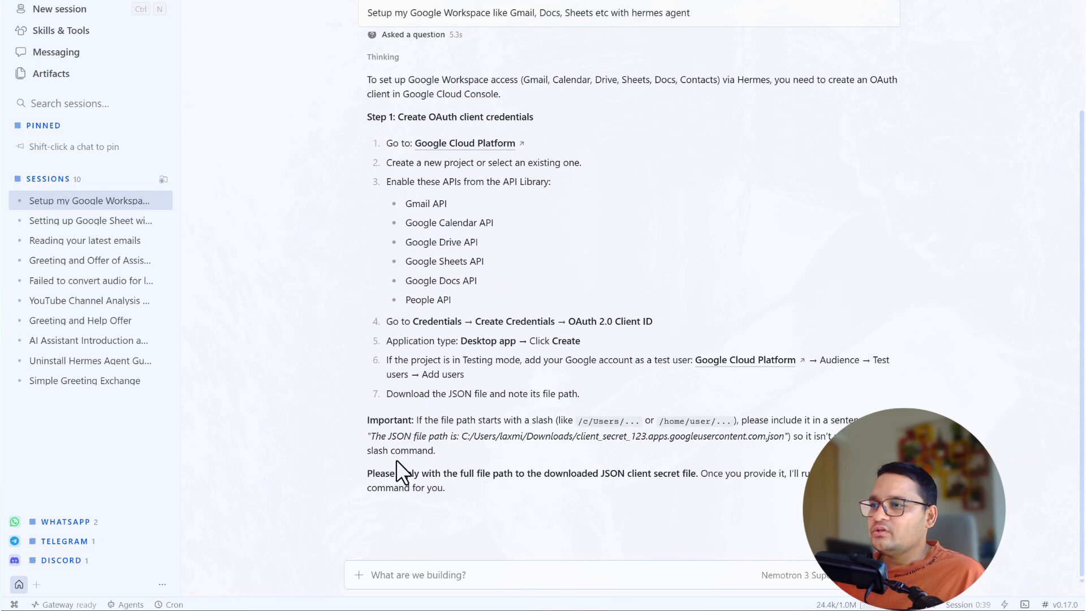
drag(593, 474, 695, 478)
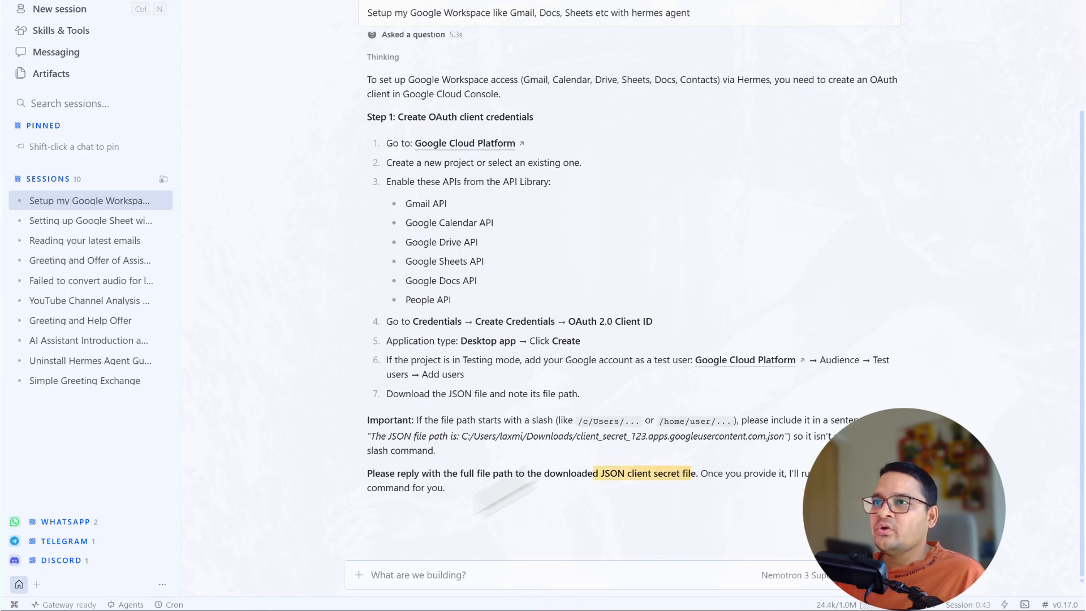
key(super+e)
- Copy the client_secret JSON file's path from Downloads and paste it into the Hermes chat
click(290, 377)
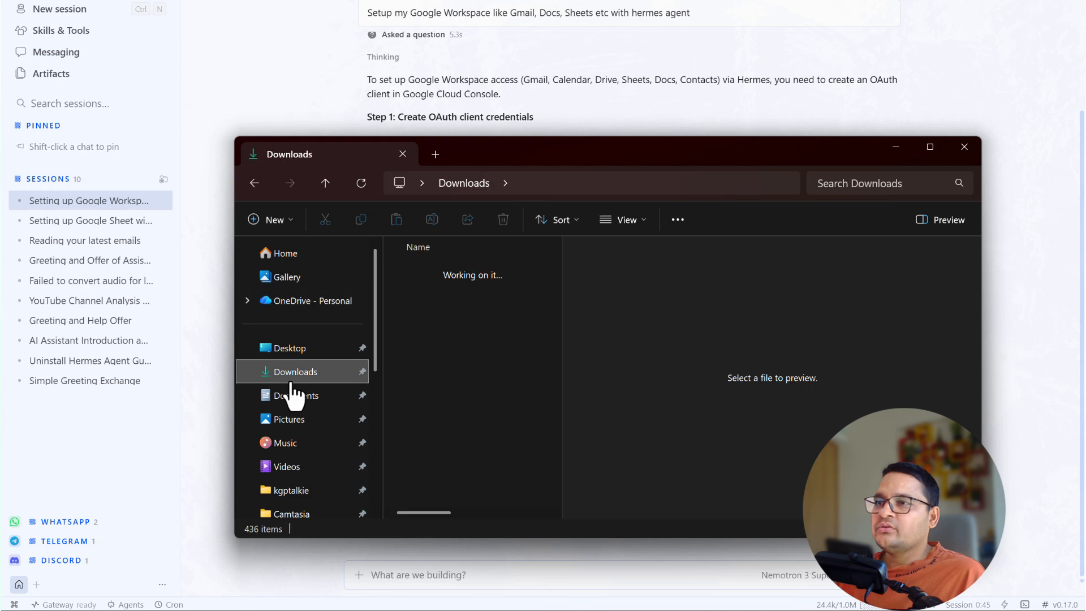
click(443, 293)
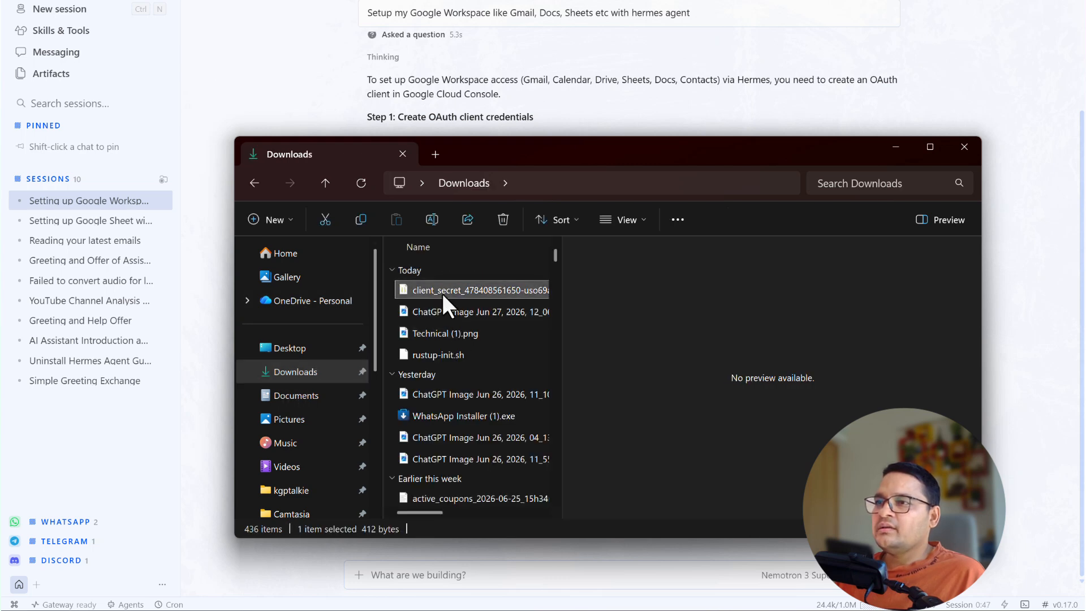
right_click(442, 294)
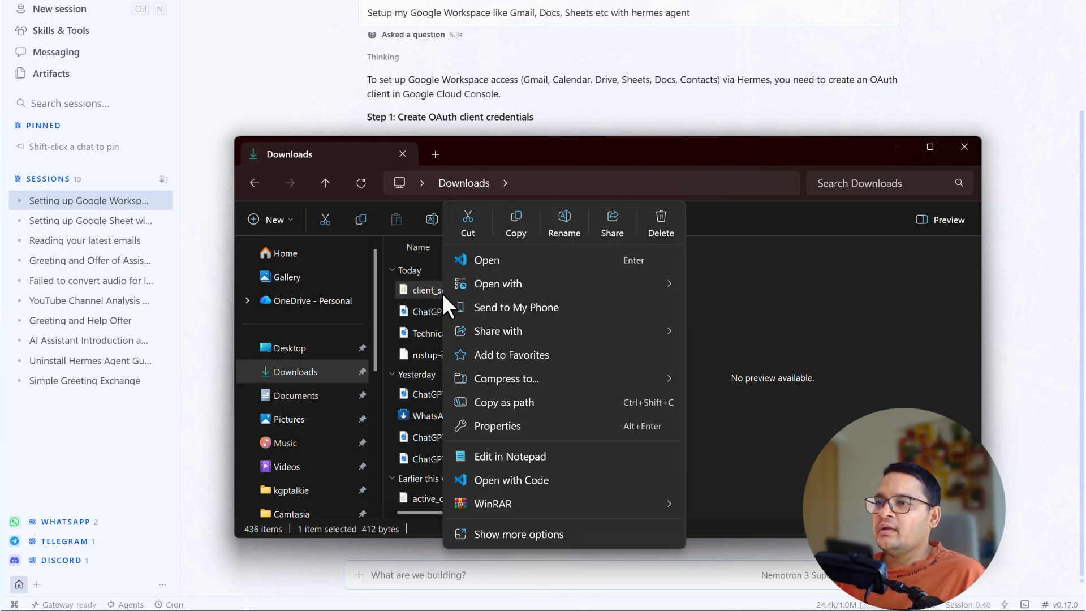
click(513, 403)
click(415, 577)
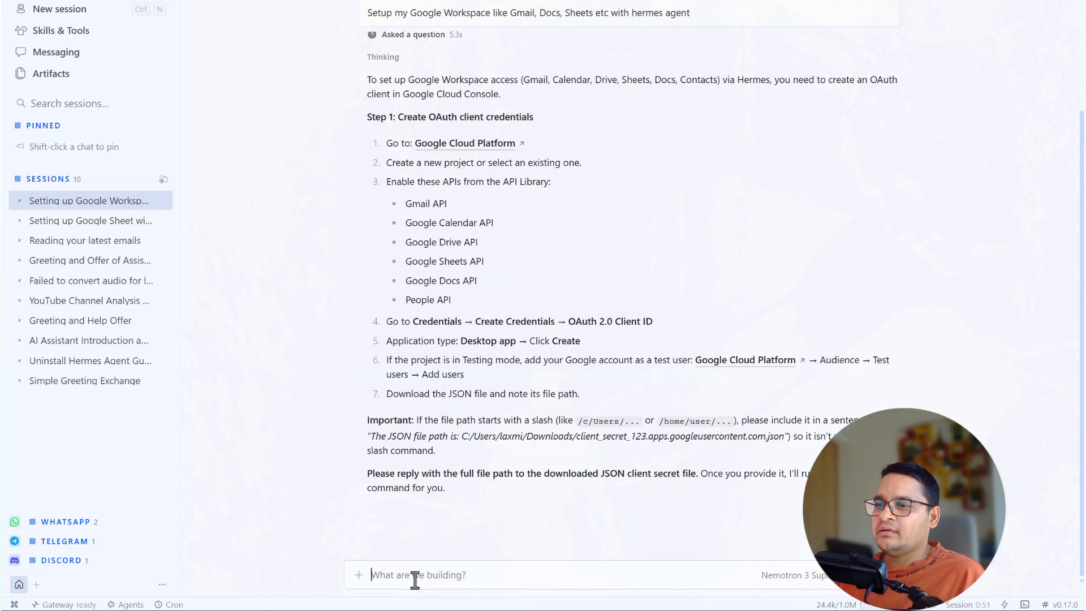
key(ctrl+v)
- Submit the client secret path, then copy the Auth link address from the agent's reply
key(Return)
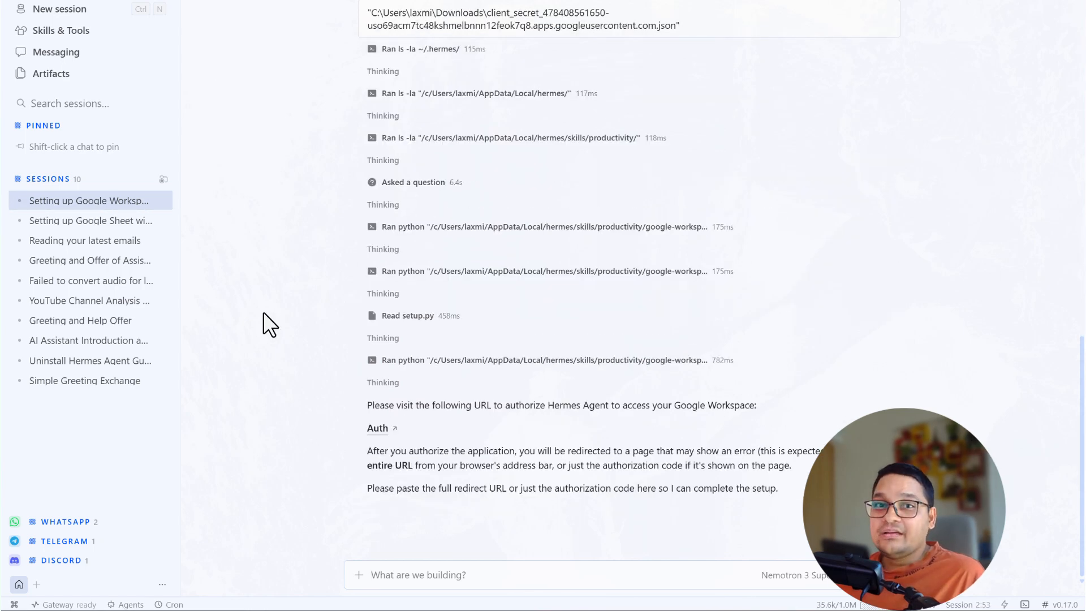
right_click(377, 441)
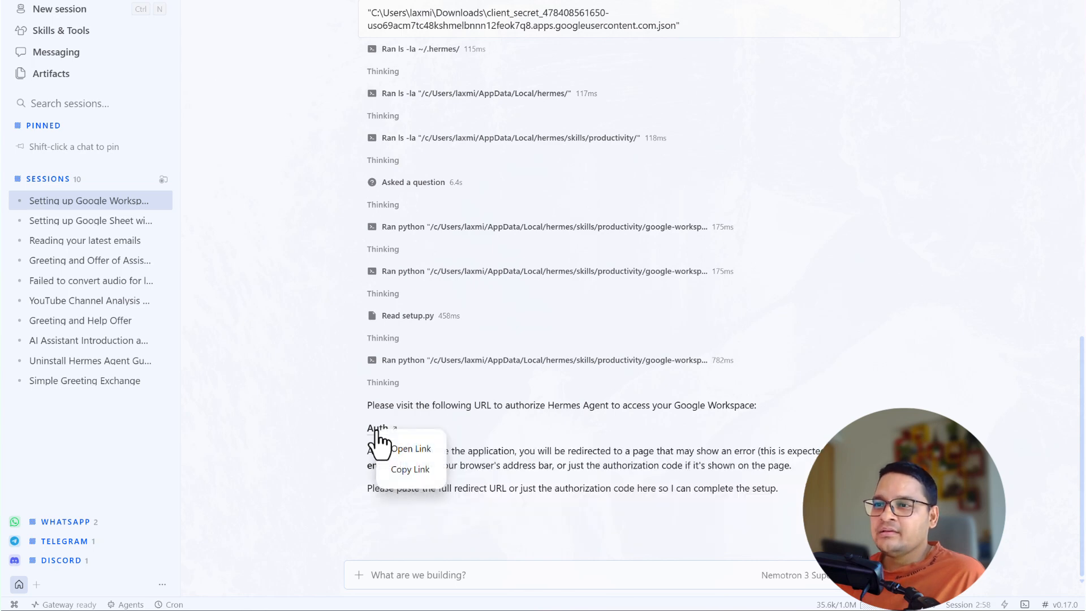
click(411, 469)
- Load the pasted Google OAuth authorization URL in a new browser tab
key(alt+Tab)
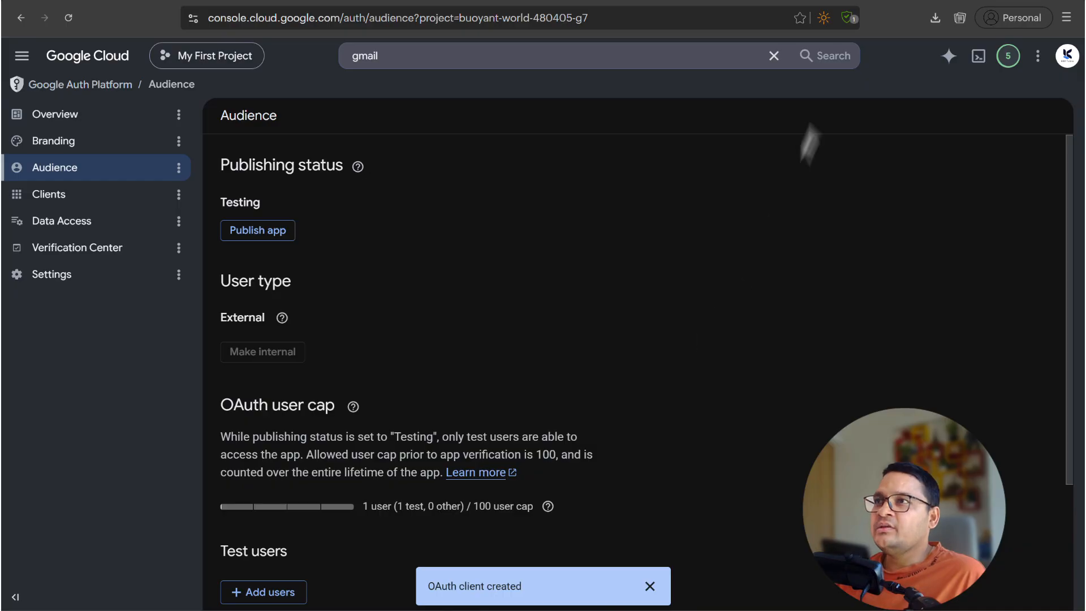
key(ctrl+t)
key(ctrl+v)
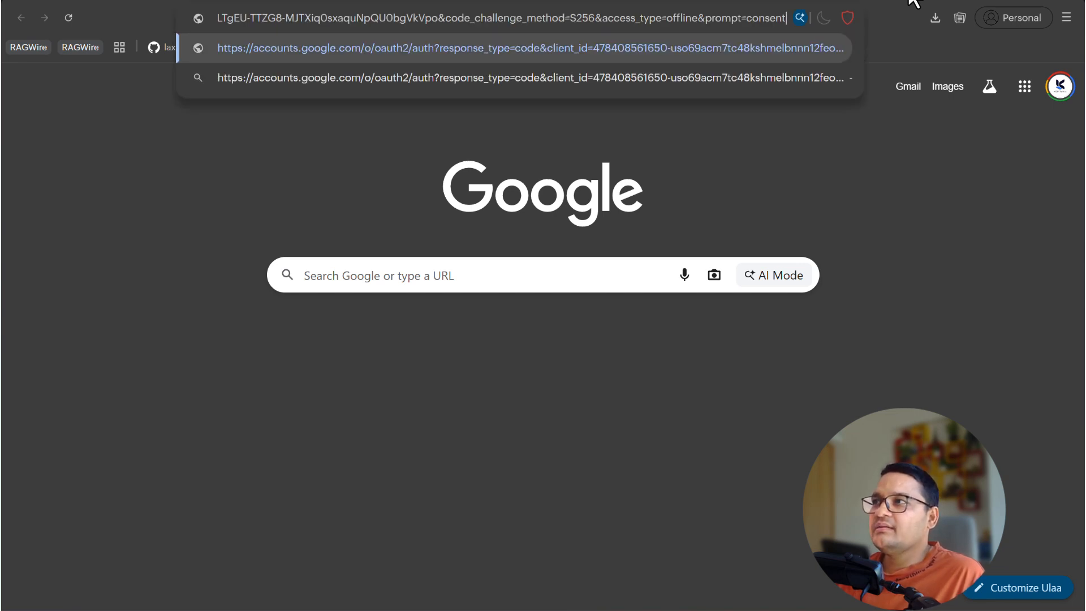
key(Return)
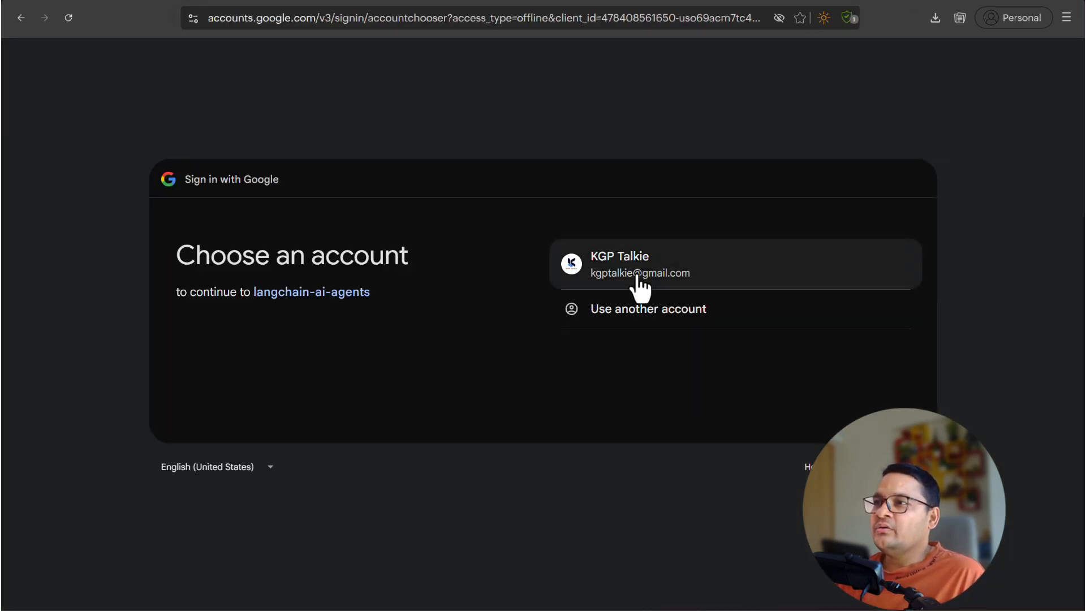
- Choose the Google account and grant langchain-ai-agents every requested Workspace permission
click(640, 274)
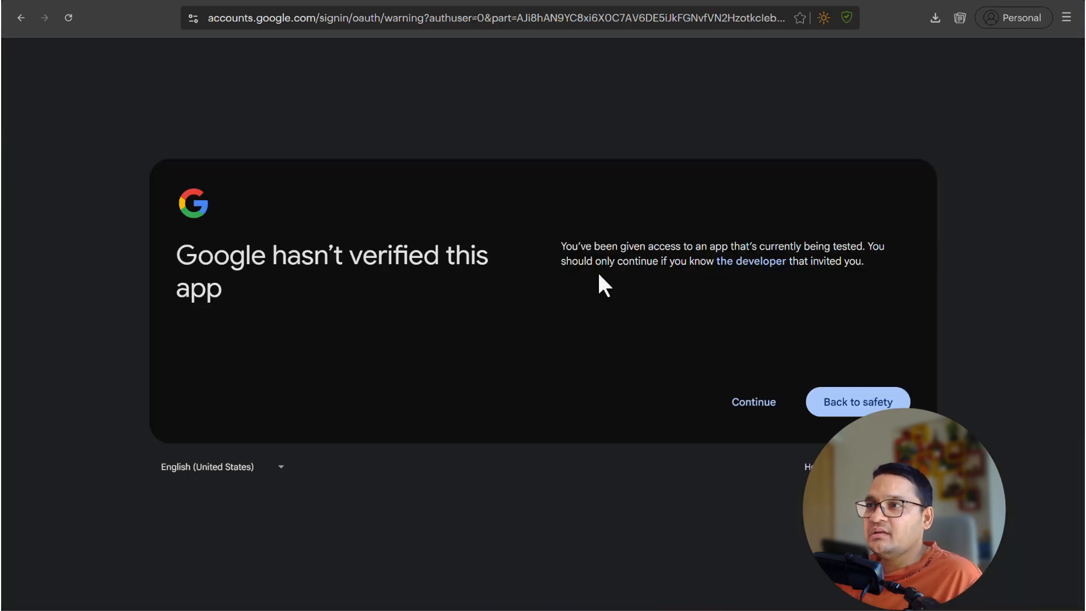
click(753, 402)
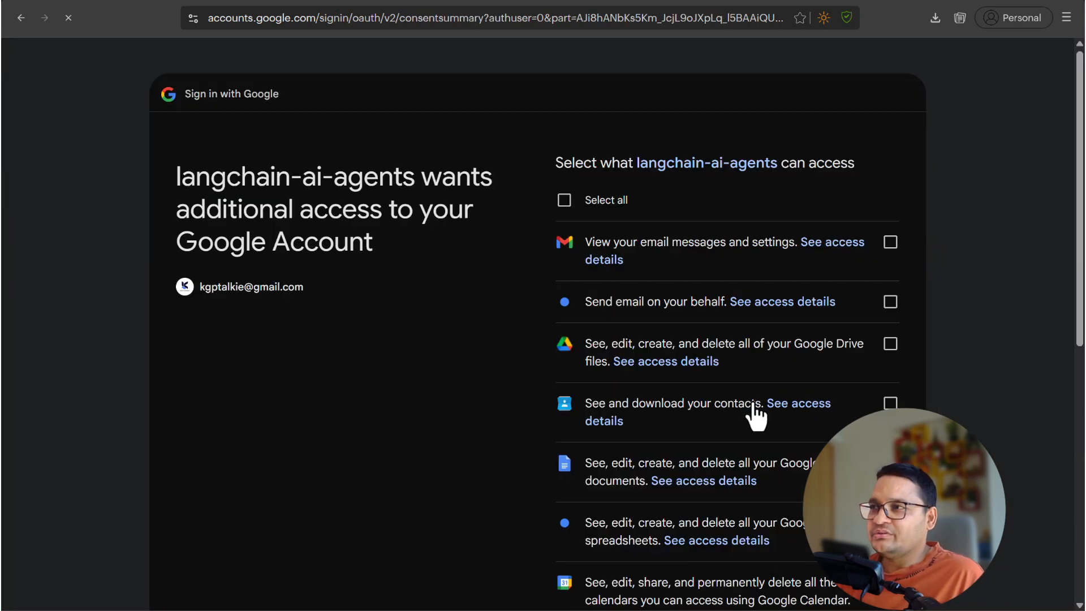
click(606, 202)
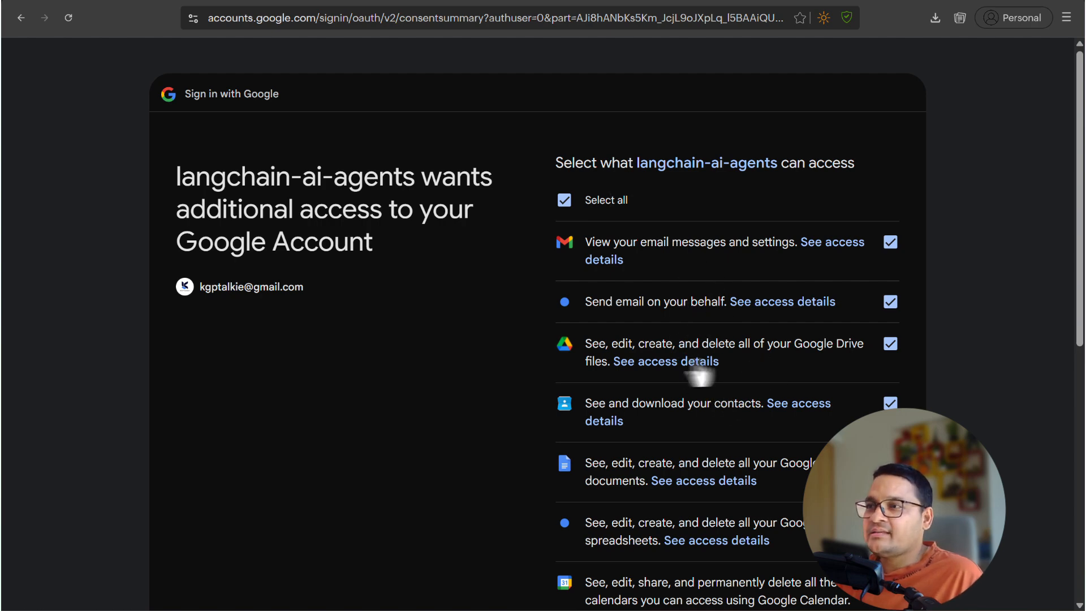
scroll(700, 402, down, 2)
scroll(700, 402, down, 6)
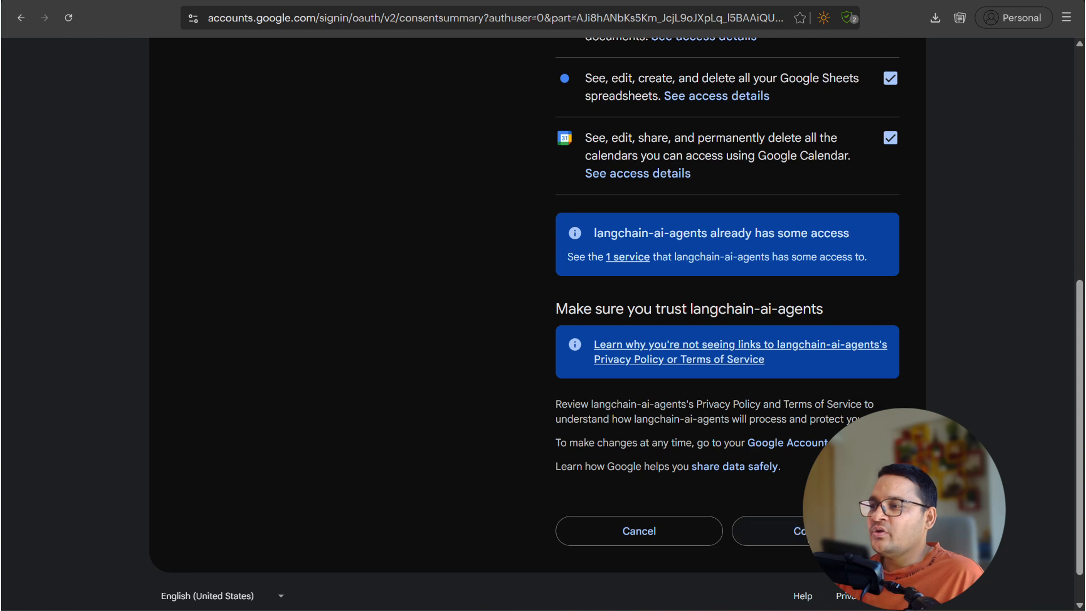
click(806, 535)
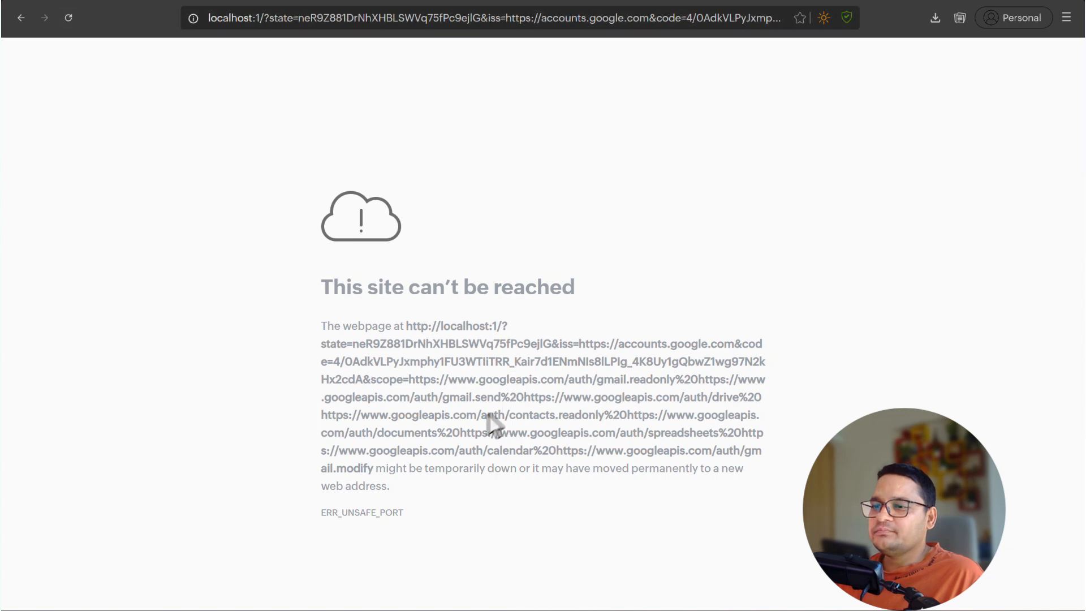
- Paste the localhost redirect URL into the Hermes chat reply, followed by a new line
key(alt+Tab)
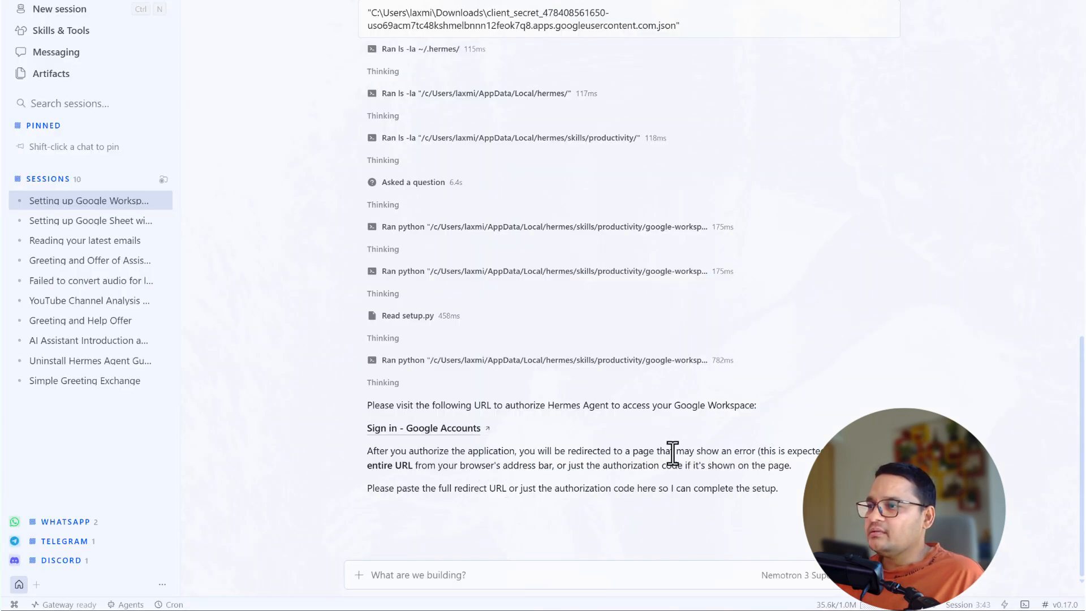
drag(674, 451, 706, 451)
click(833, 455)
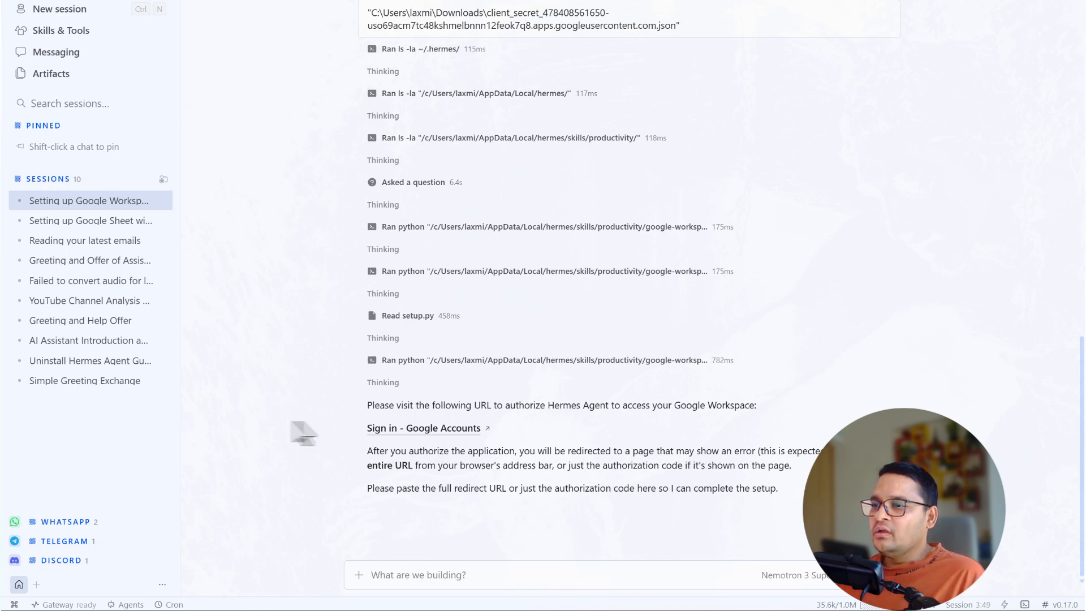
key(alt+Tab)
click(712, 19)
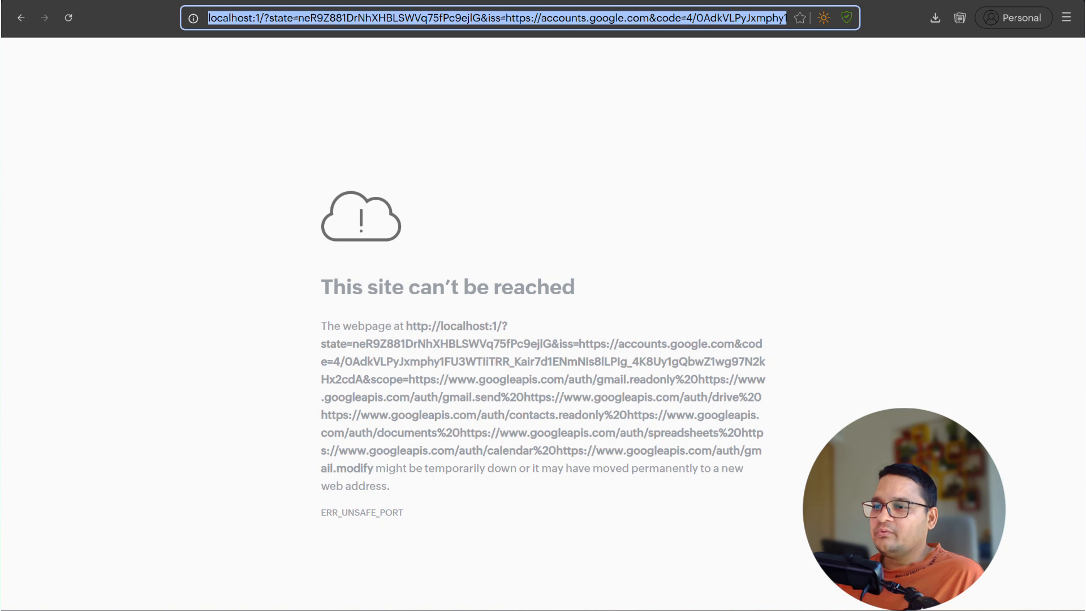
key(alt+Tab)
click(399, 580)
key(ctrl+v)
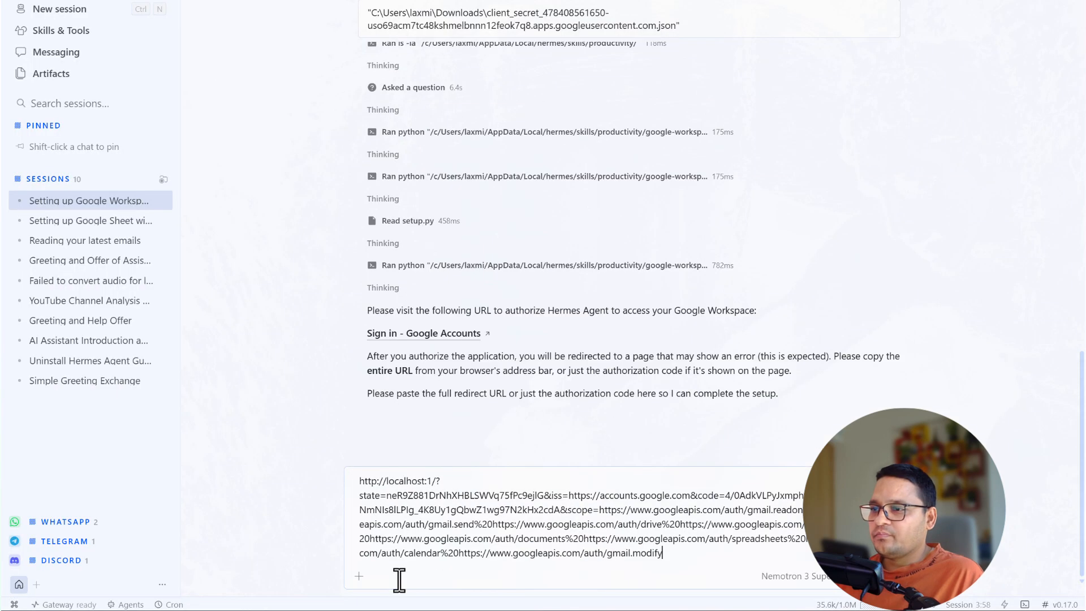
key(shift+Return)
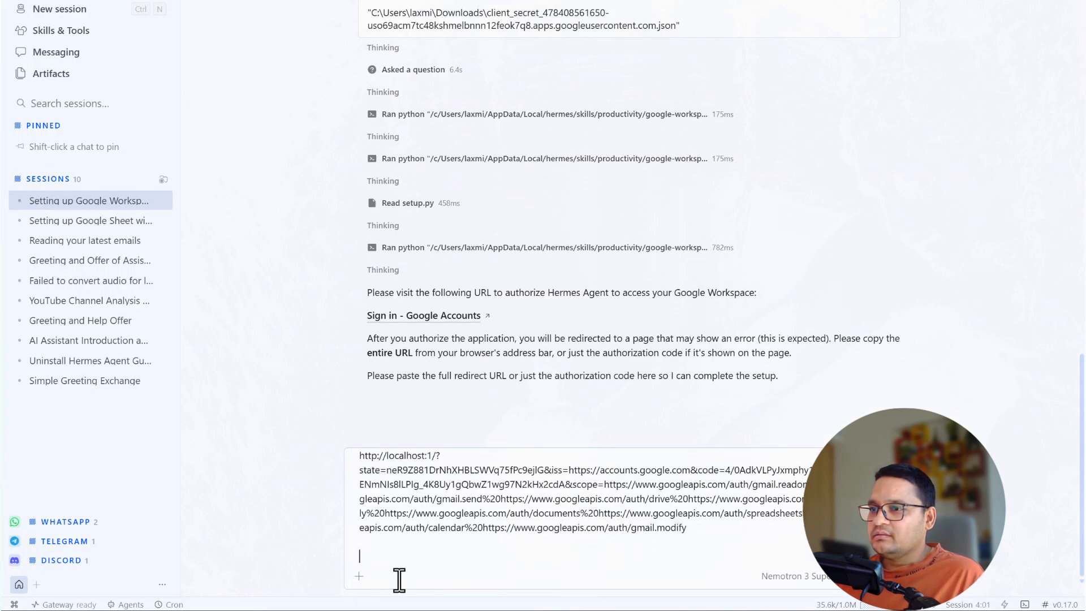
- Copy the browser error page's message text and paste it below the URL
key(alt+Tab)
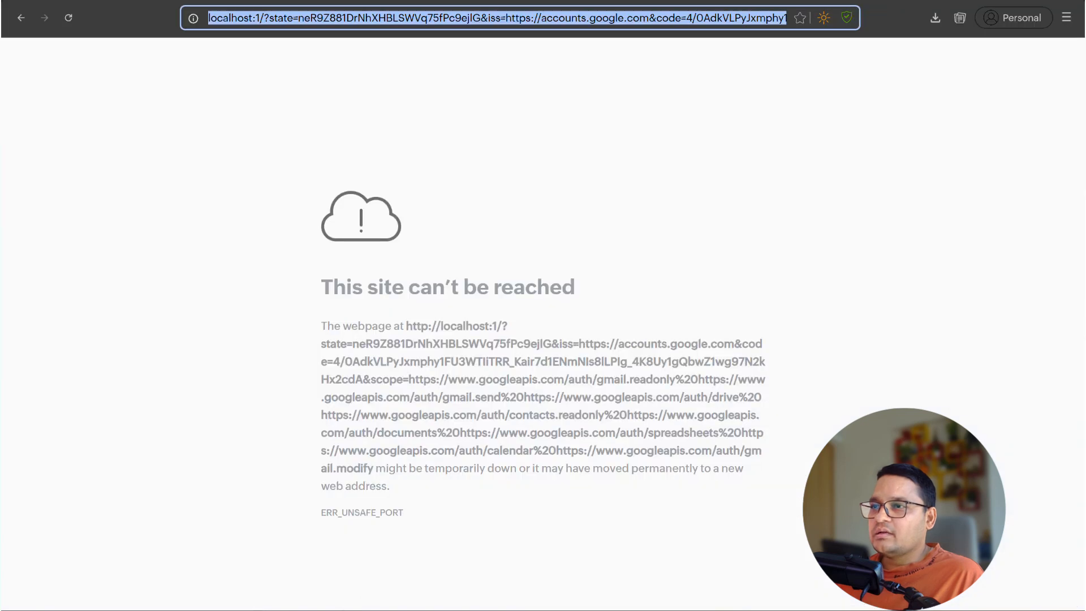
drag(331, 294, 445, 525)
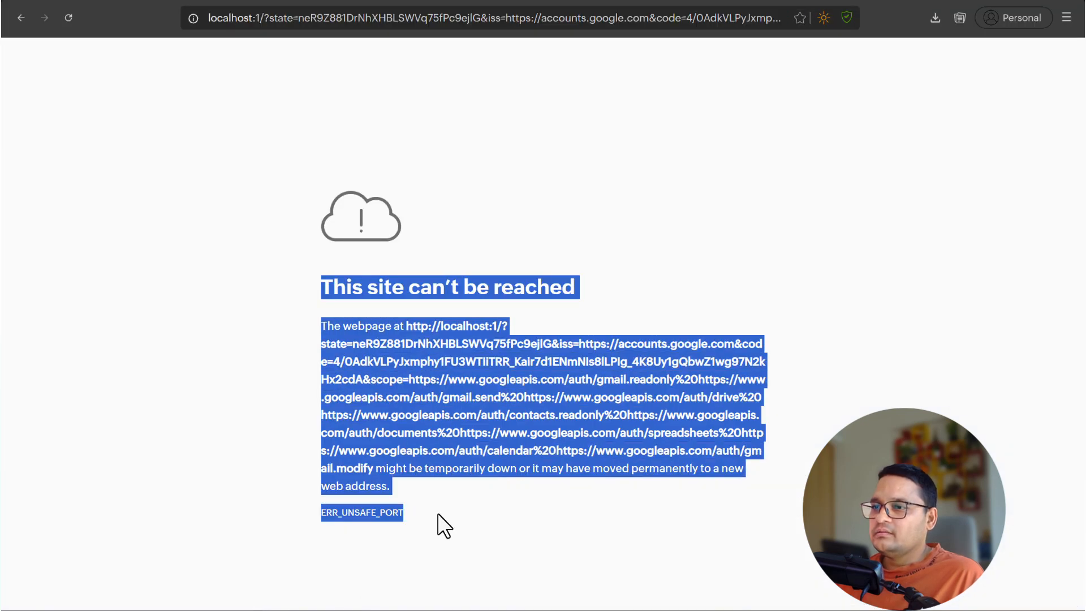
key(ctrl+c)
key(alt+Tab)
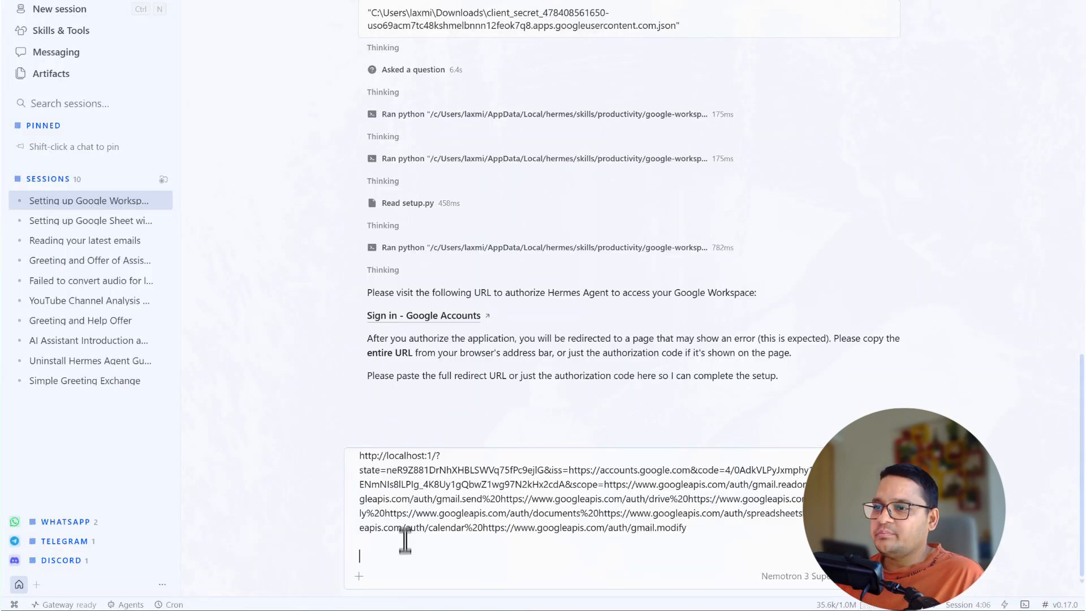
key(ctrl+v)
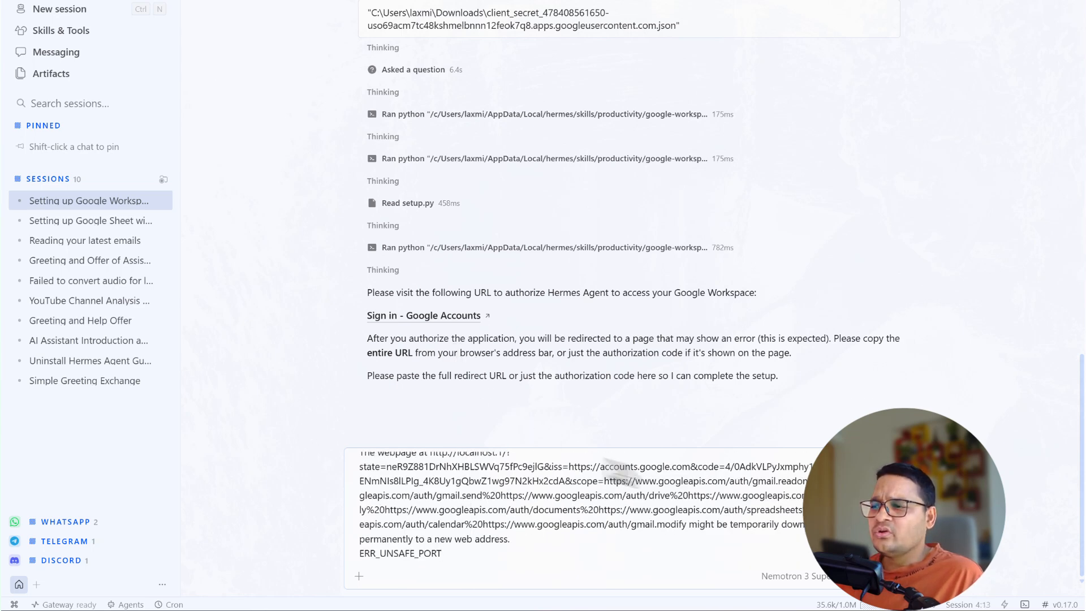
- Send the authorization response and review the confirmation: token stored, Gmail and Calendar verified, example commands
key(Return)
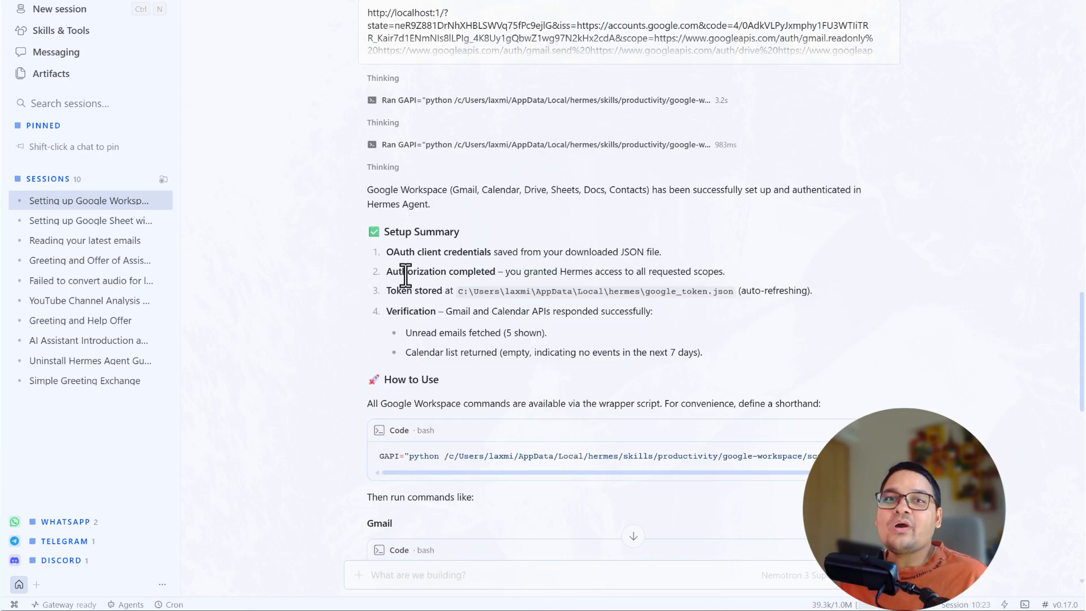
drag(409, 252, 442, 352)
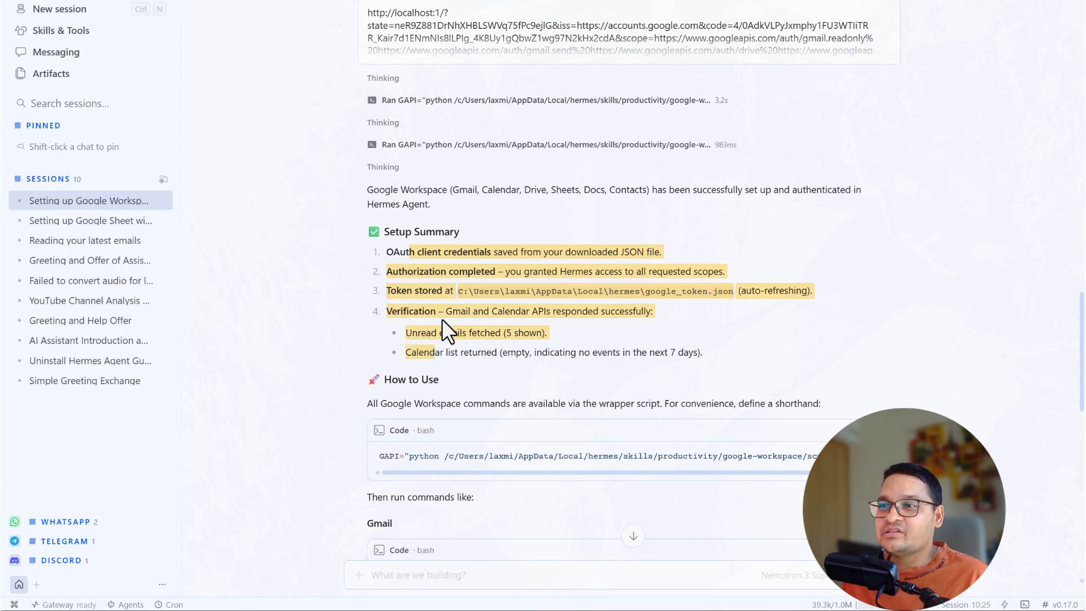
scroll(439, 320, down, 3)
scroll(375, 287, down, 3)
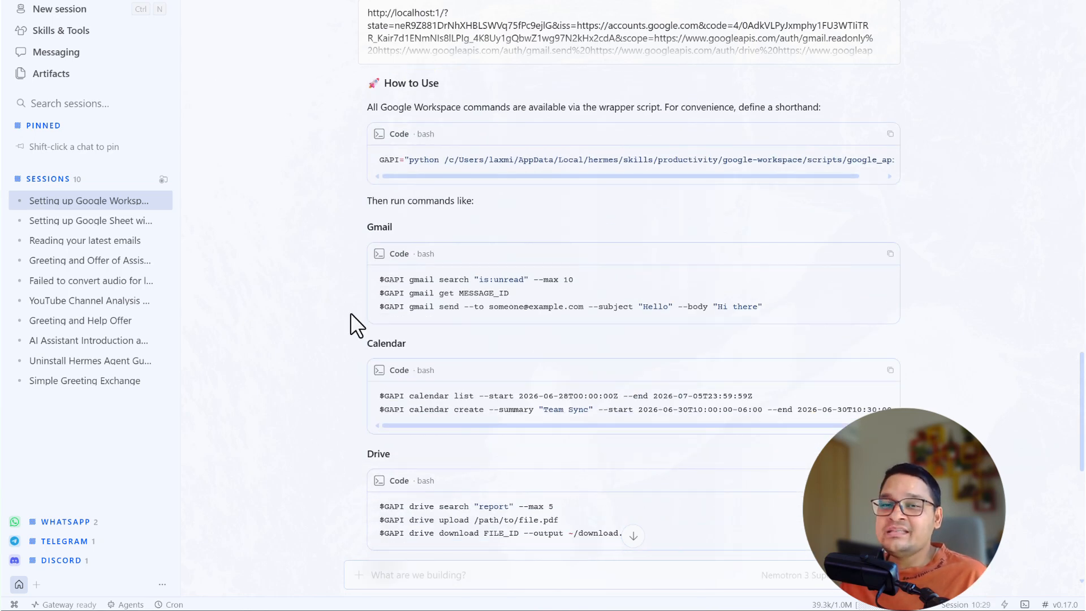
scroll(351, 314, down, 3)
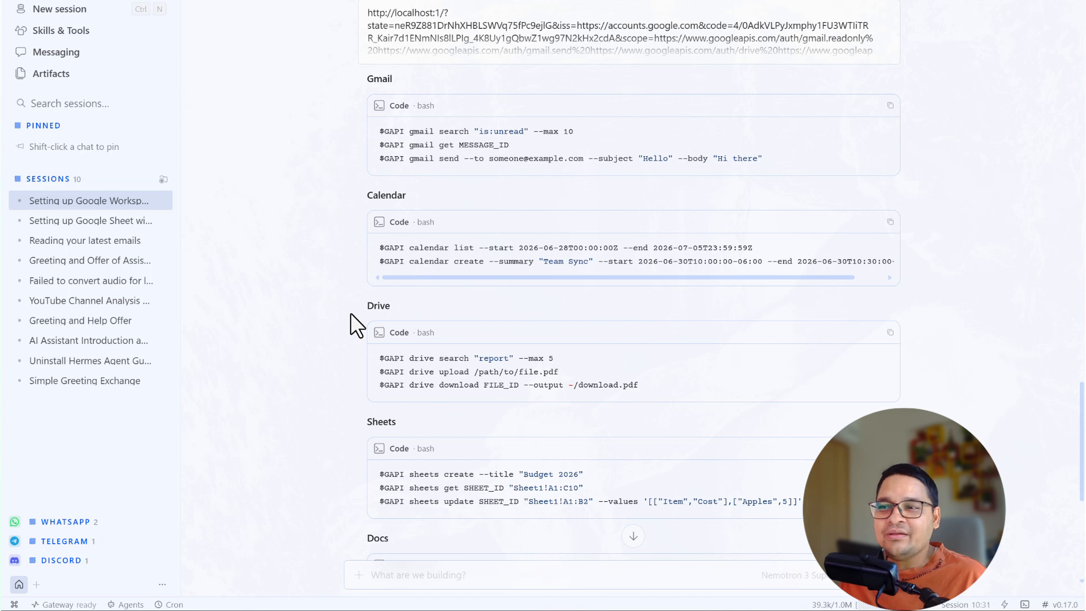
scroll(351, 325, down, 6)
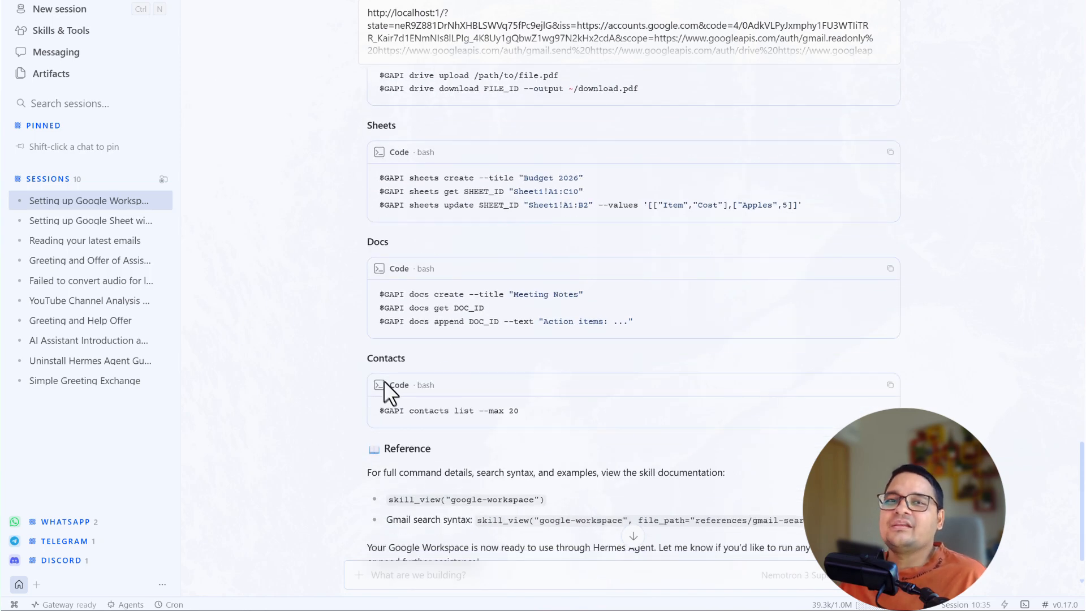
click(412, 580)
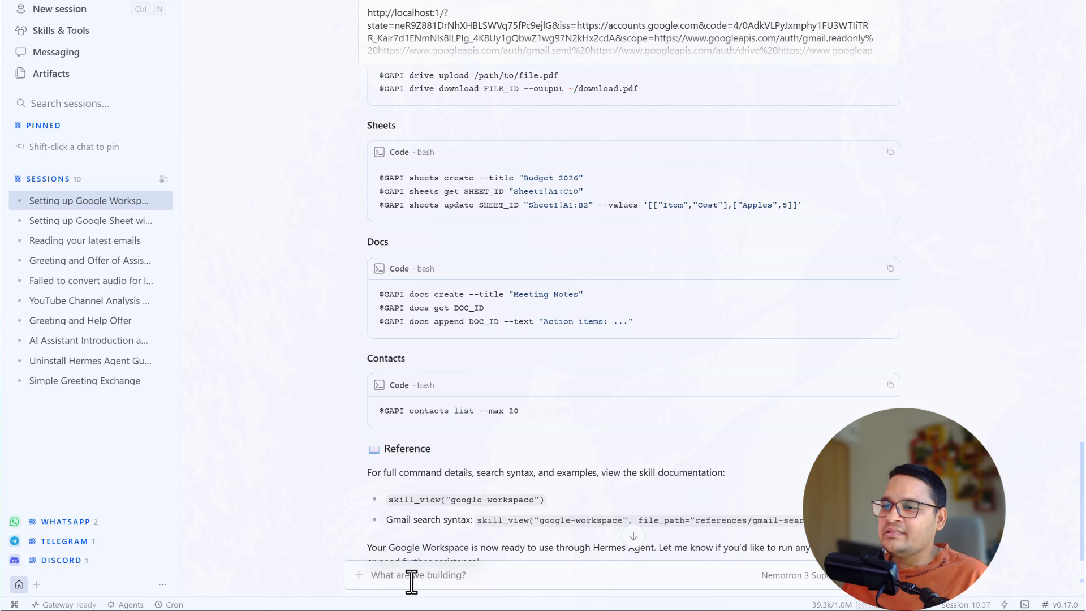
- Paste and send the automation prompt: fetch 7 emails, Google Sheet log, Drive summary PDF, calendar meeting
key(ctrl+v)
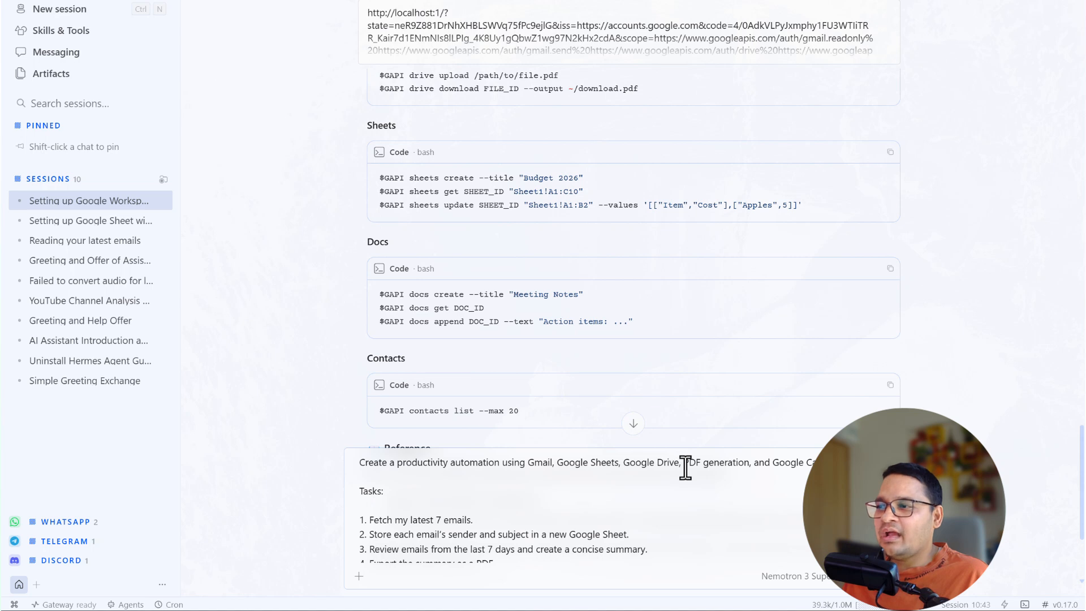
drag(811, 462, 345, 453)
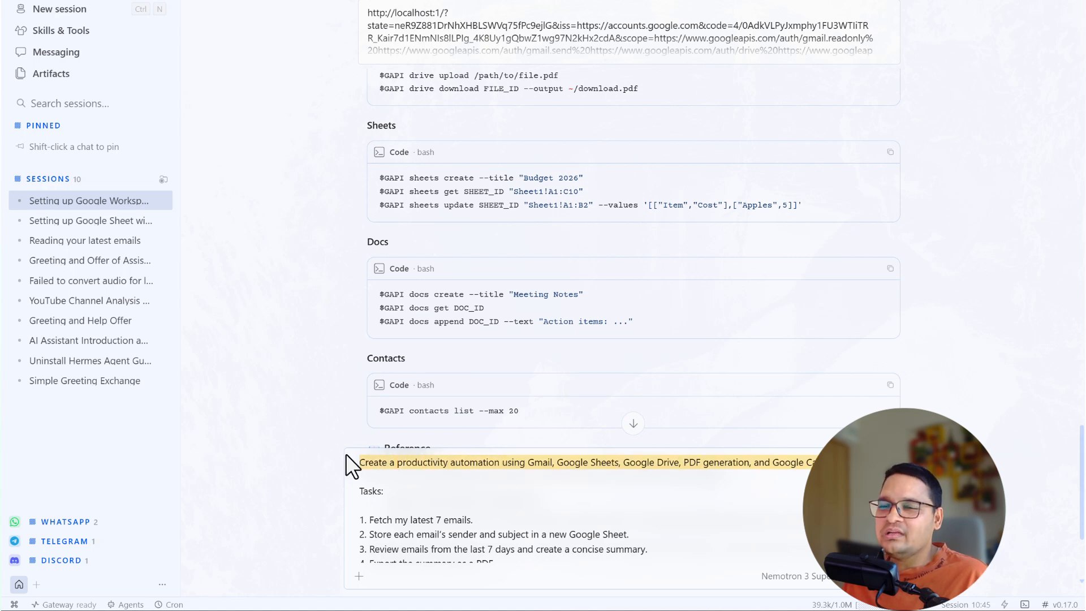
scroll(313, 422, down, 2)
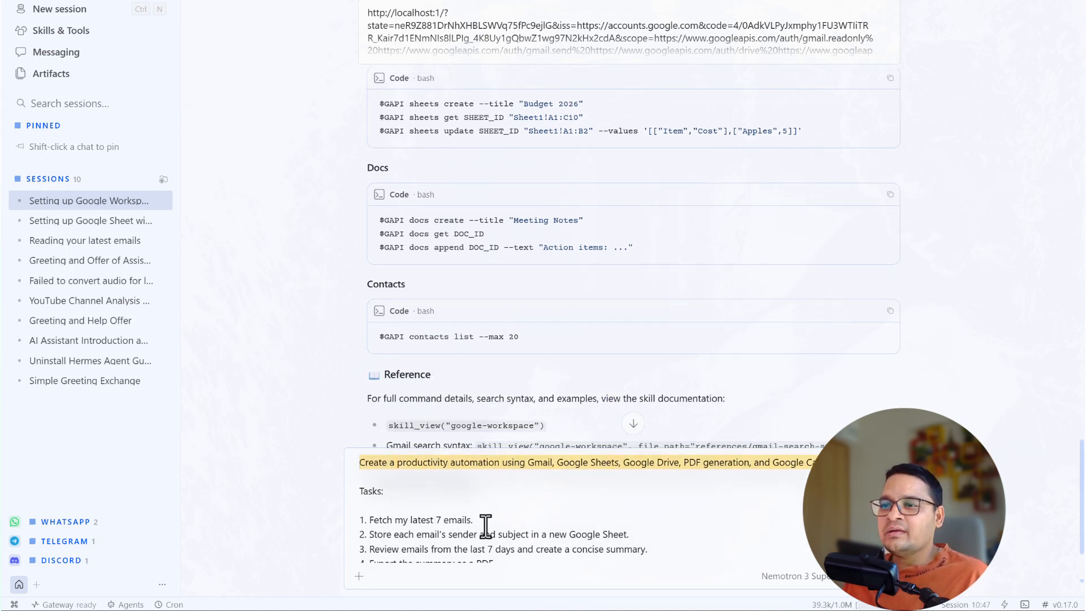
drag(474, 520, 364, 518)
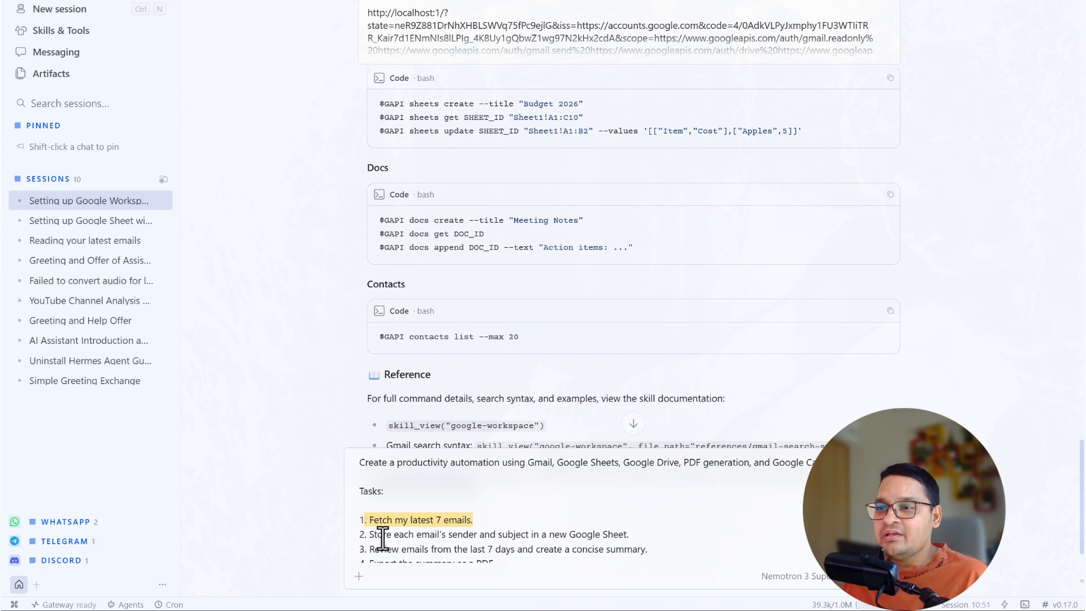
click(593, 530)
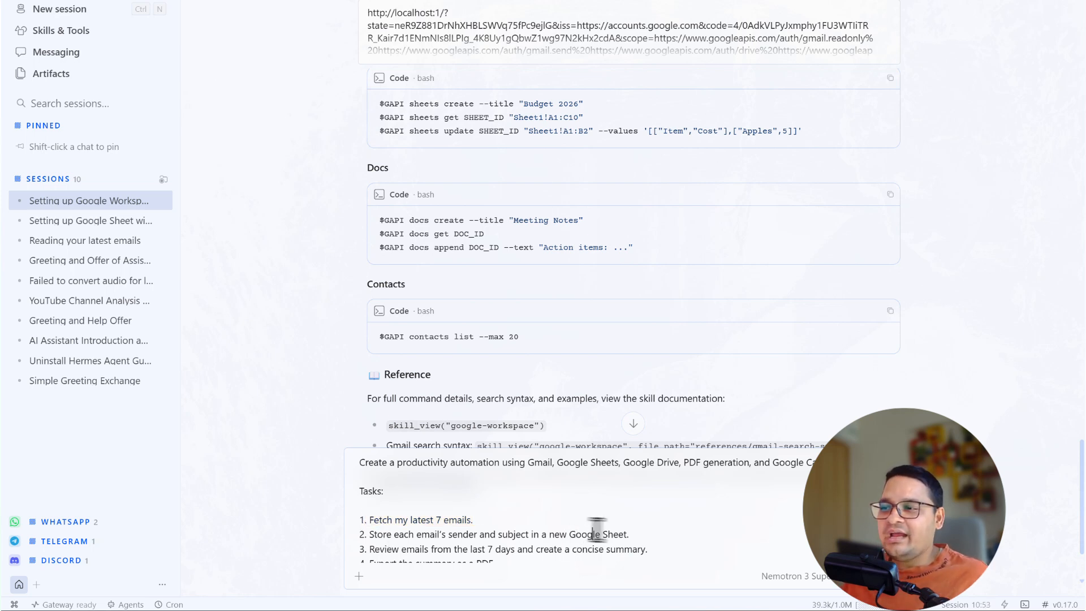
click(654, 535)
scroll(634, 521, down, 5)
scroll(623, 515, up, 4)
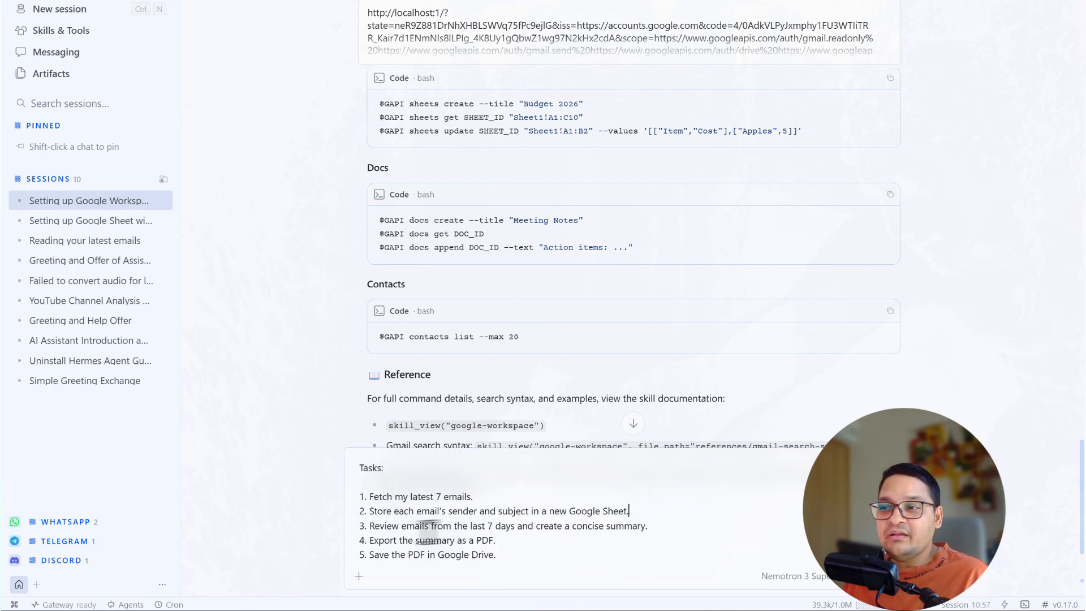
click(656, 530)
drag(648, 526, 371, 528)
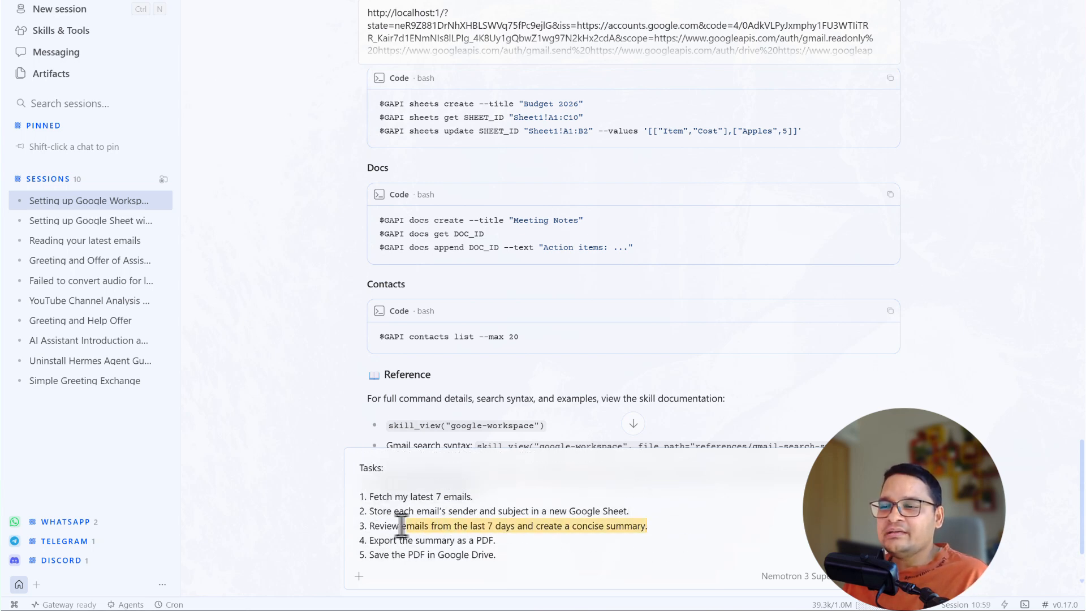
scroll(510, 533, down, 2)
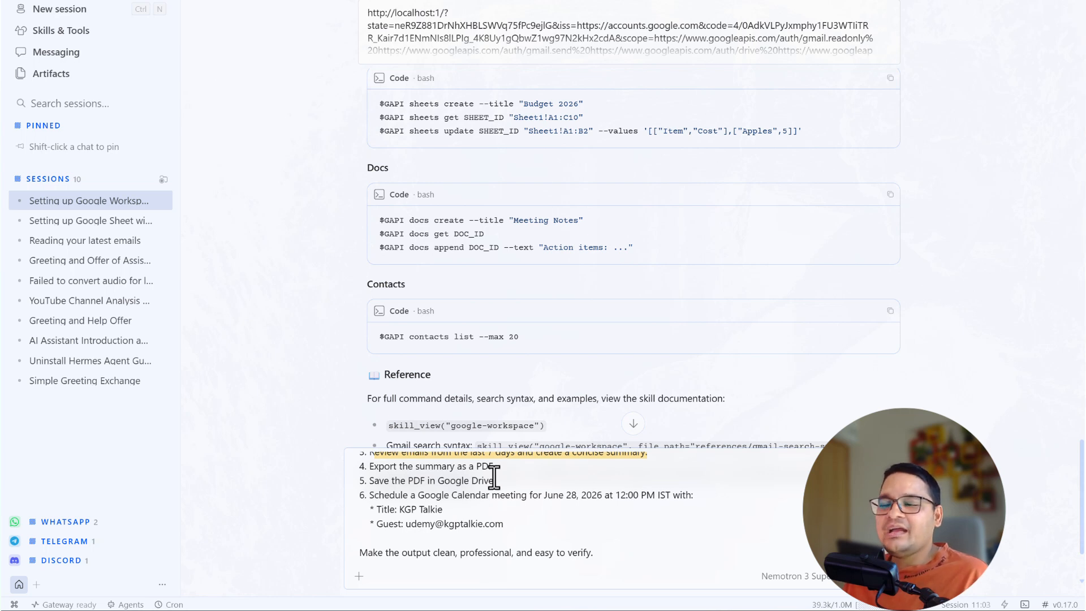
click(507, 484)
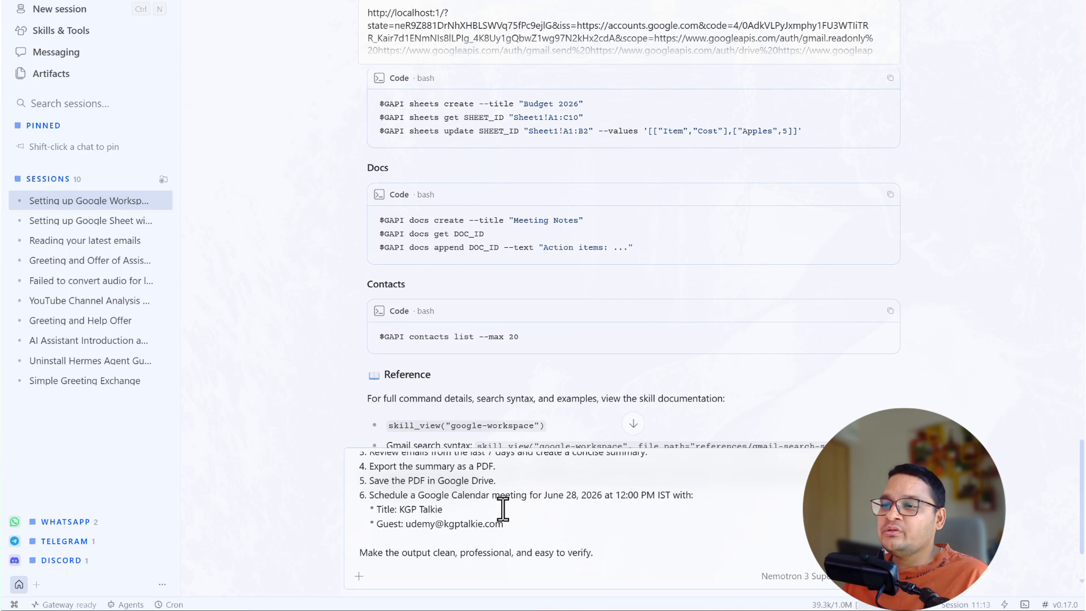
key(Return)
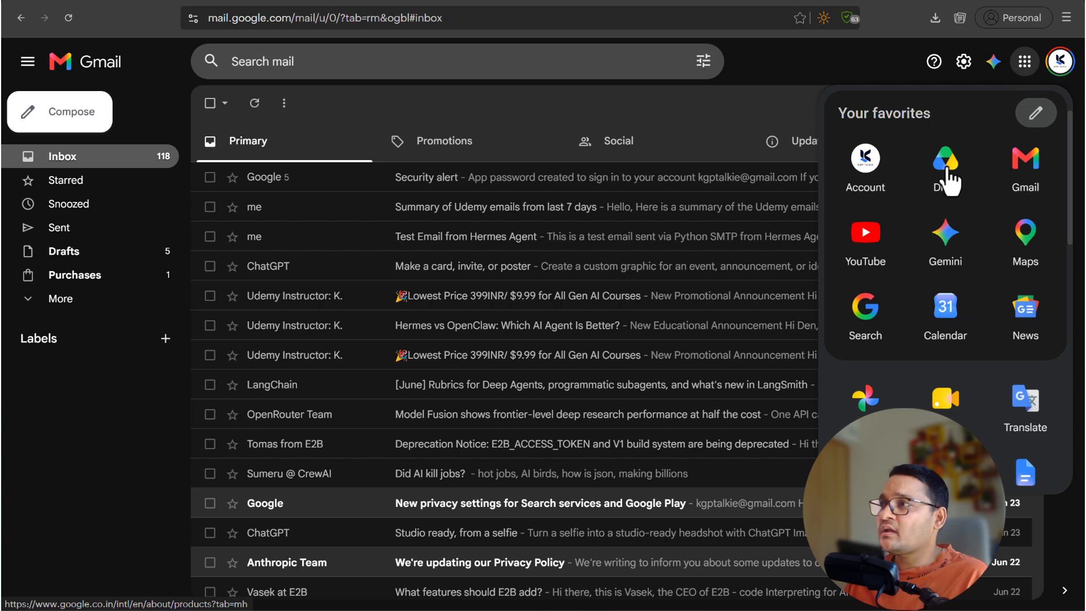
- Launch Google Drive and Google Calendar in new tabs from Gmail's apps grid
click(945, 170)
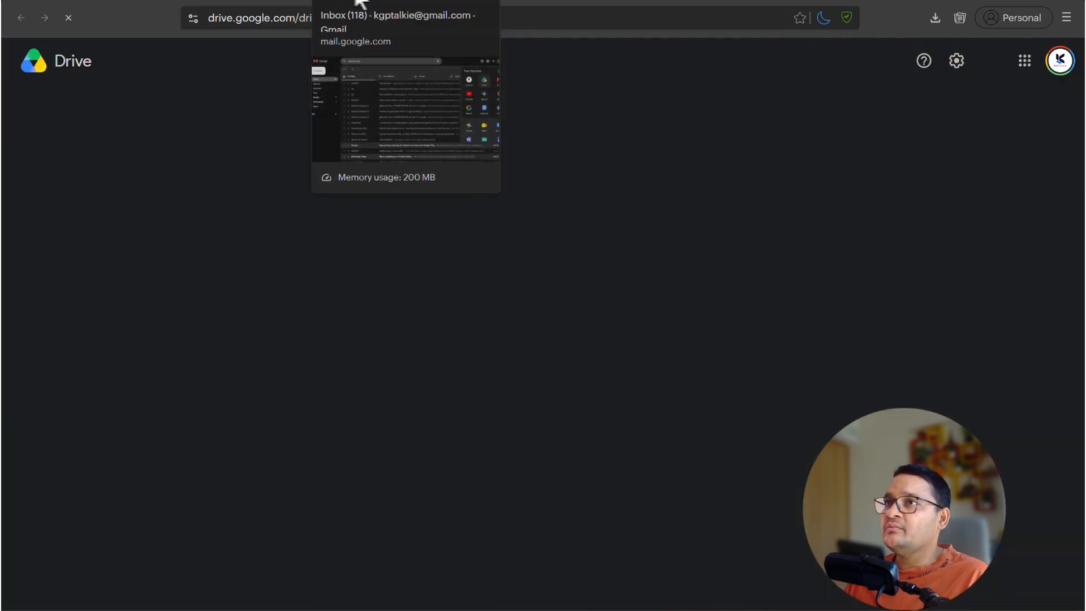
click(363, 9)
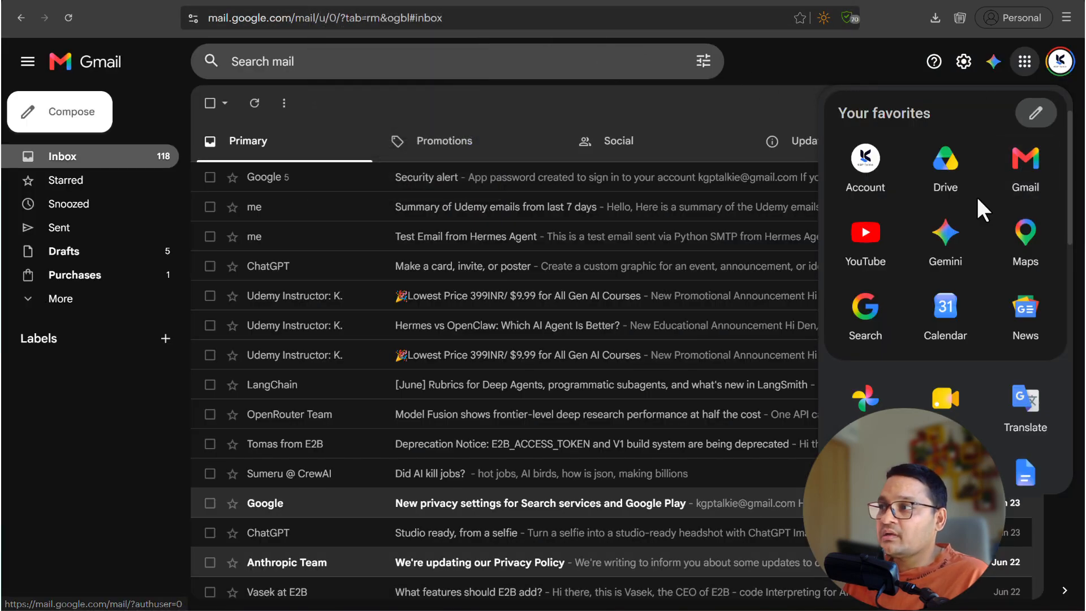
click(941, 308)
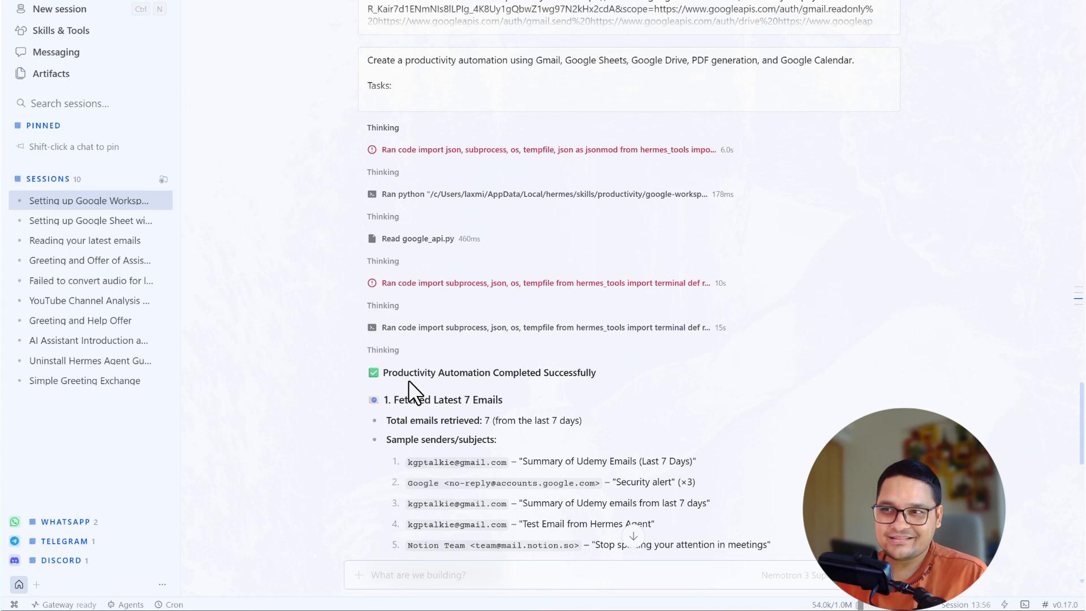
- Read the report's list of fetched email senders and subjects
scroll(492, 344, down, 1)
drag(408, 326, 527, 317)
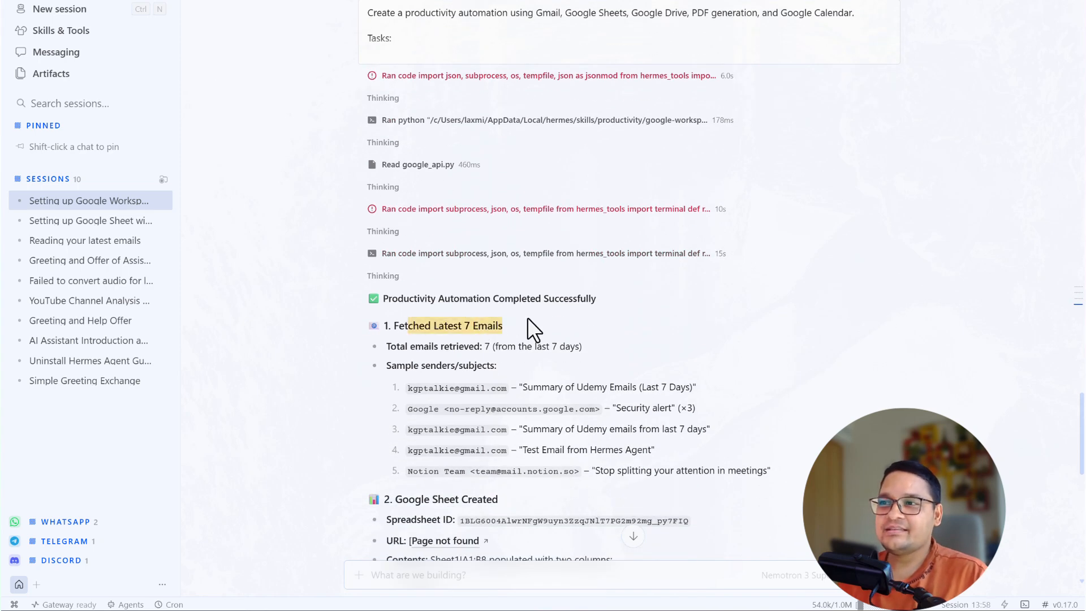
scroll(527, 317, down, 2)
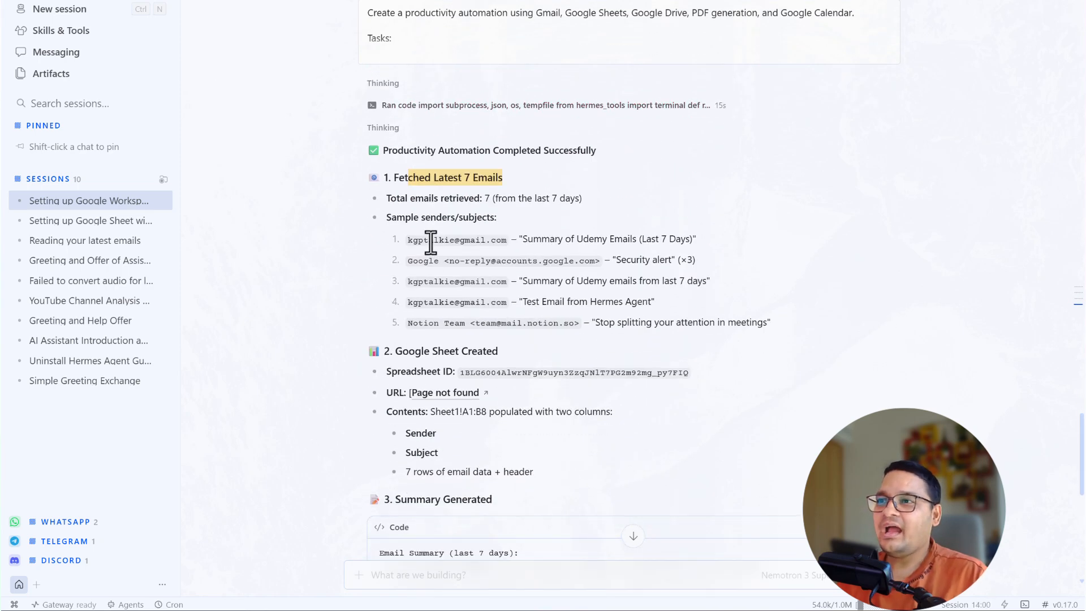
drag(390, 218, 480, 314)
scroll(511, 252, down, 1)
drag(389, 275, 403, 286)
- Scroll through the PDF and calendar sections, then select the new Google Sheet's spreadsheet ID
scroll(403, 286, down, 1)
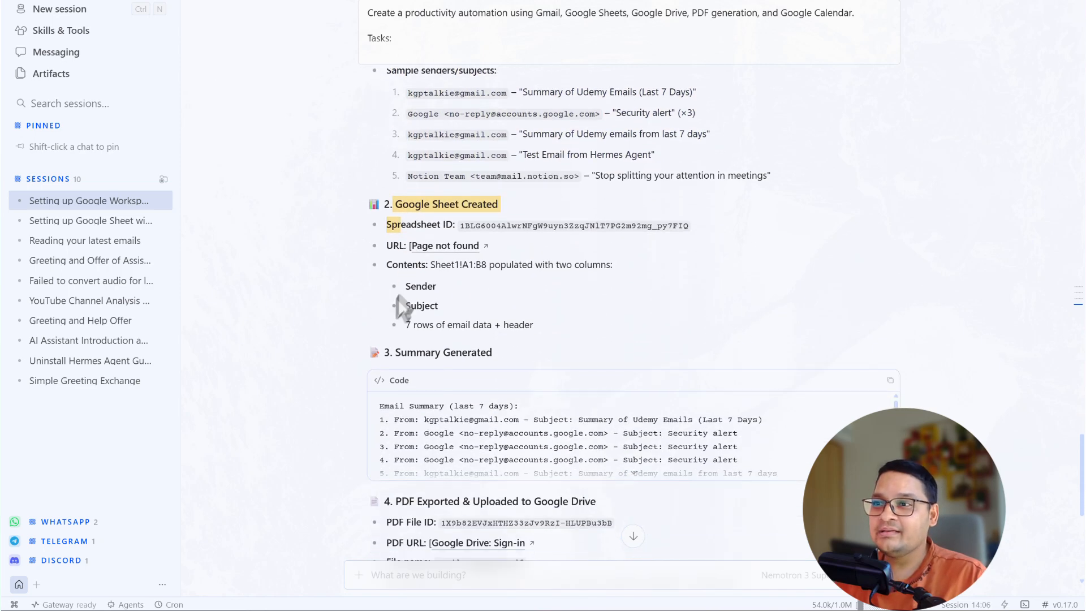
scroll(376, 399, down, 5)
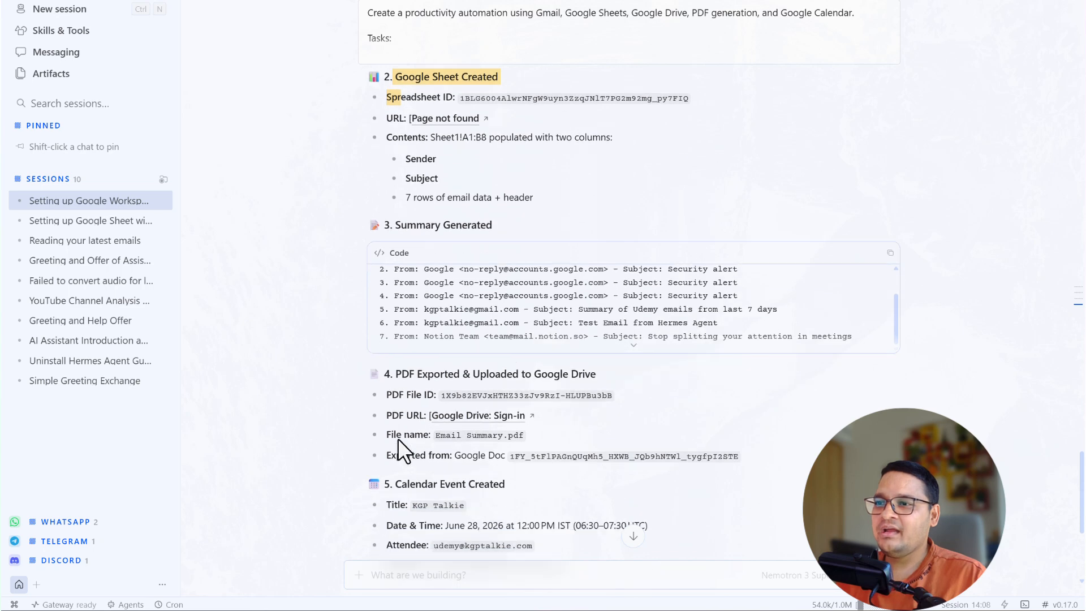
scroll(428, 344, down, 1)
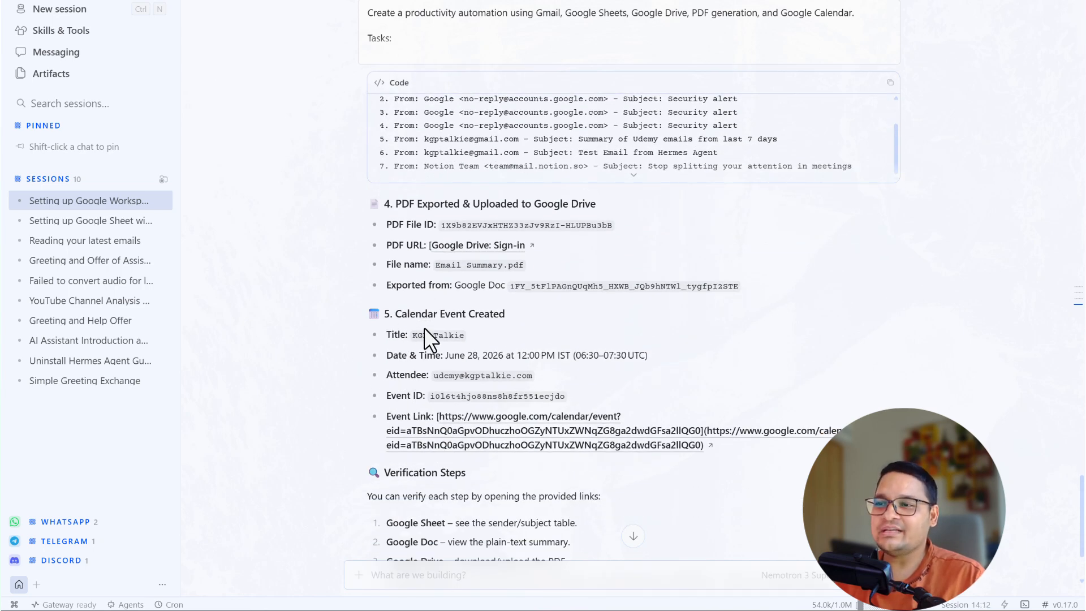
scroll(424, 328, down, 1)
scroll(424, 328, up, 4)
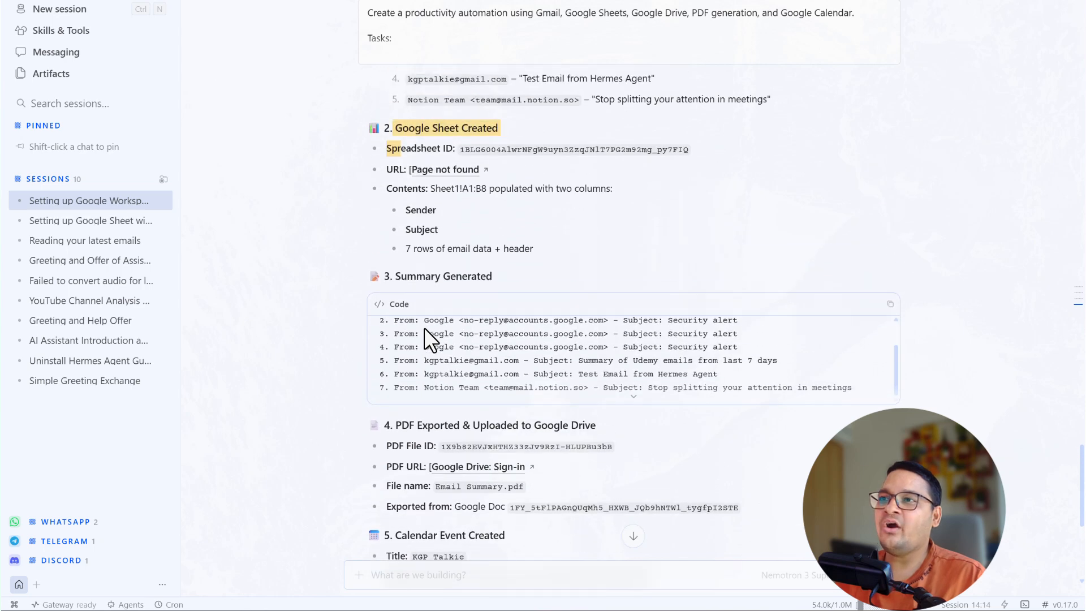
scroll(426, 329, up, 4)
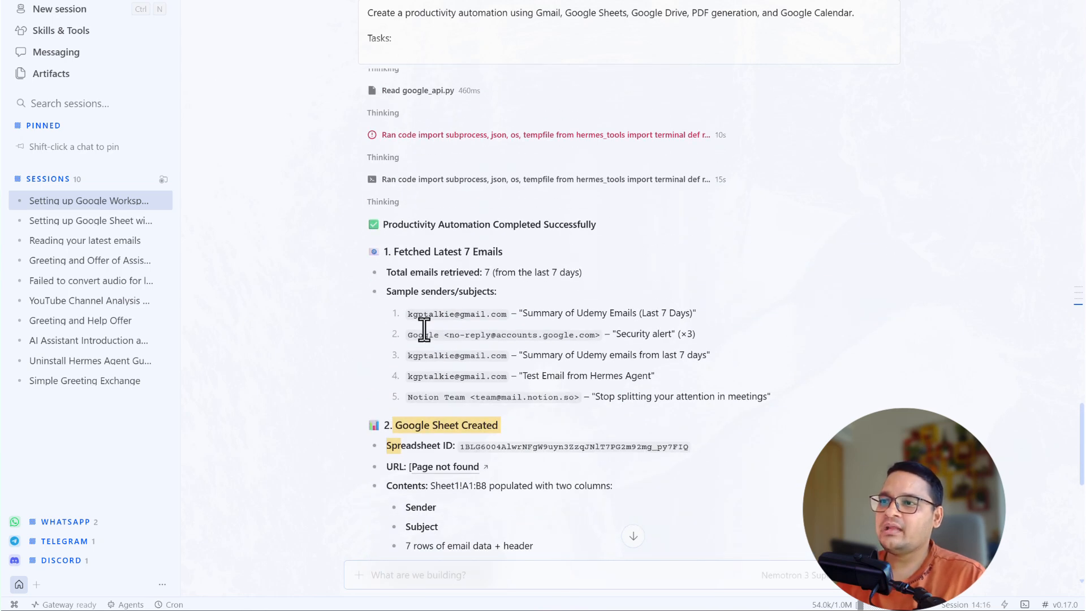
scroll(428, 331, down, 2)
click(398, 279)
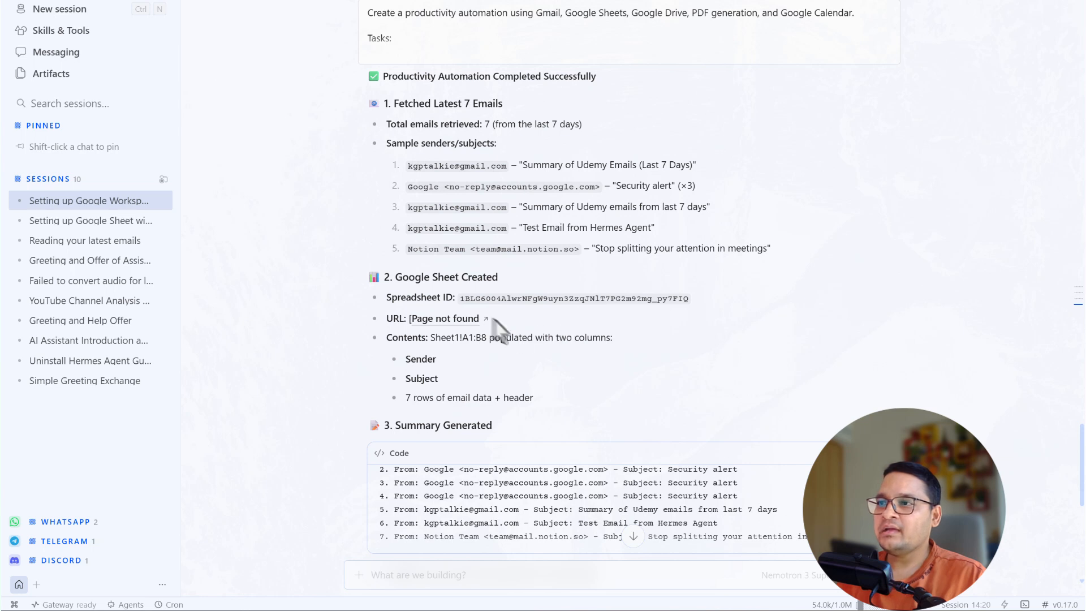
double_click(484, 298)
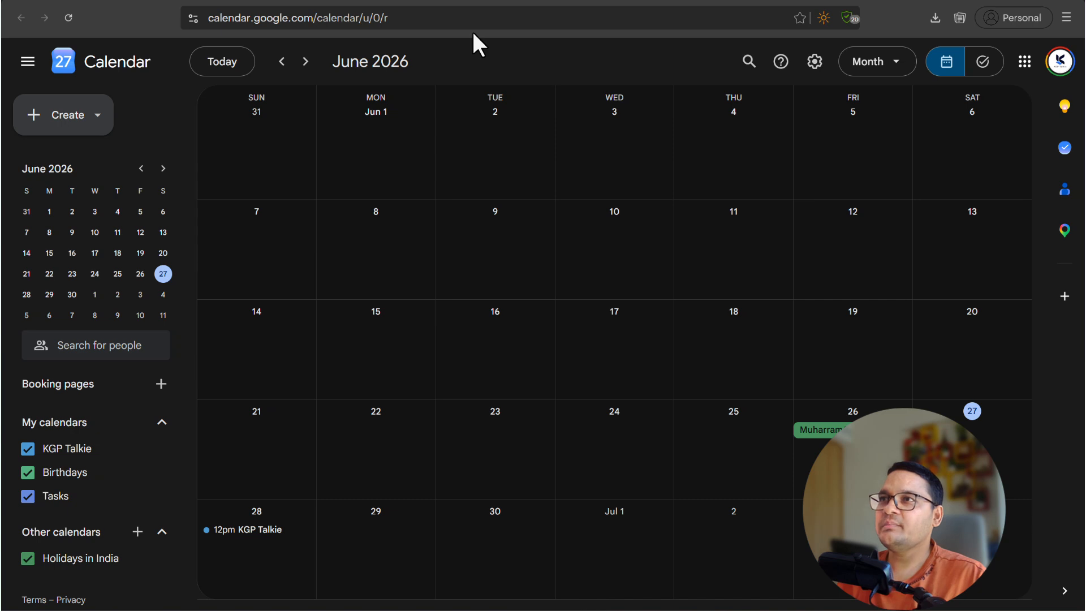
- Open the Email Summary Report spreadsheet in Google Sheets and dismiss the Gemini promotion
click(1027, 65)
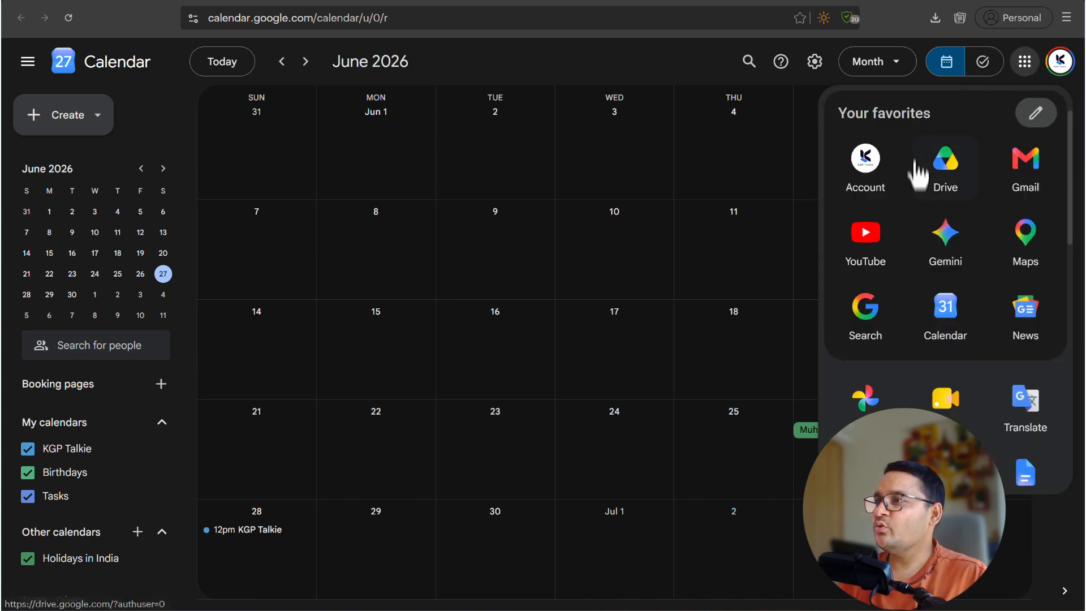
scroll(928, 305, down, 2)
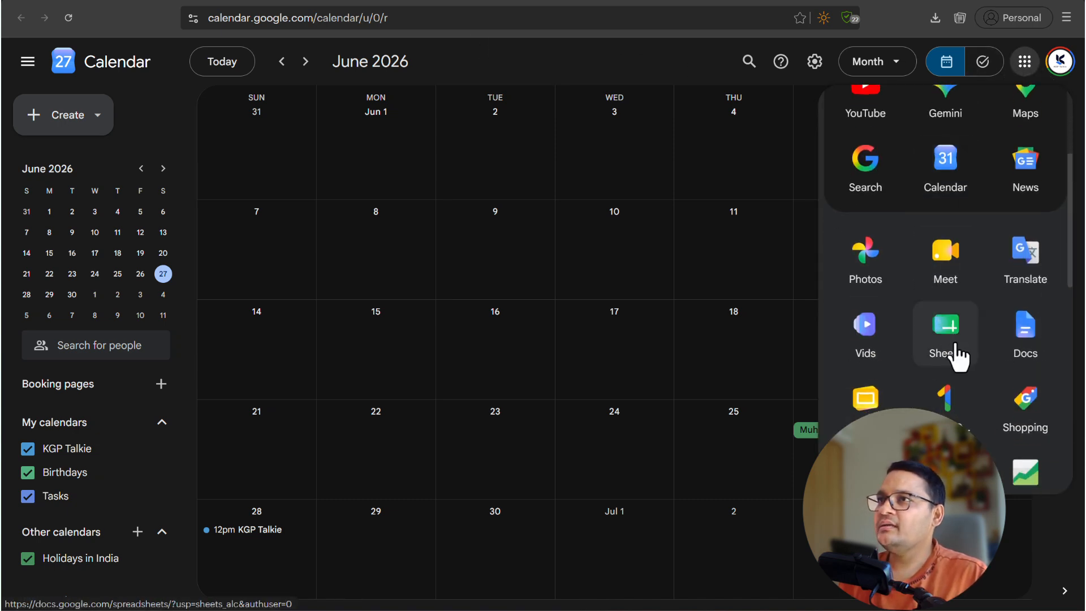
click(960, 357)
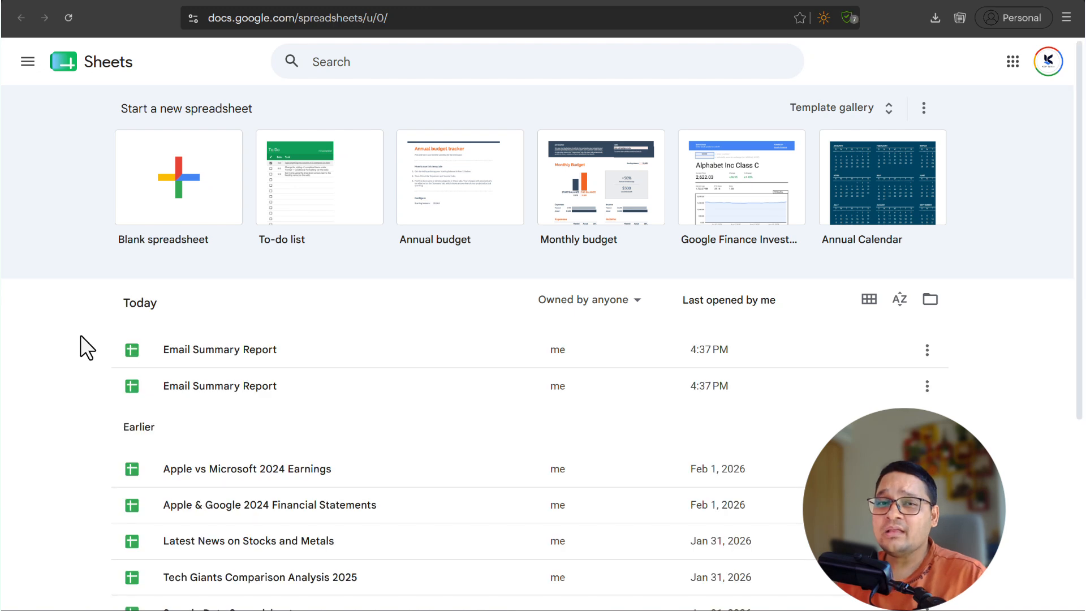
click(225, 355)
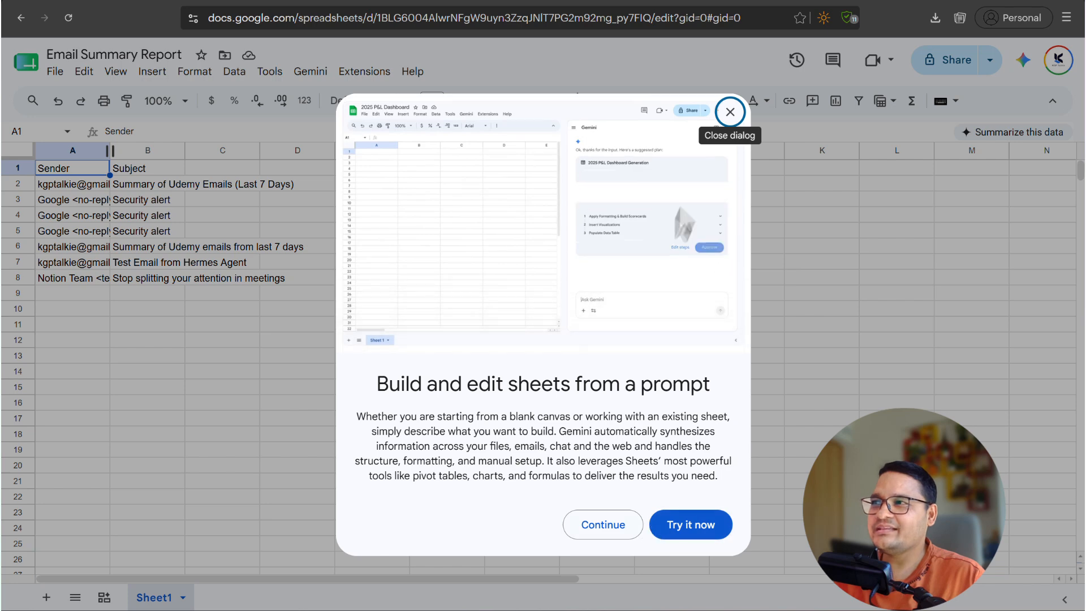
click(730, 112)
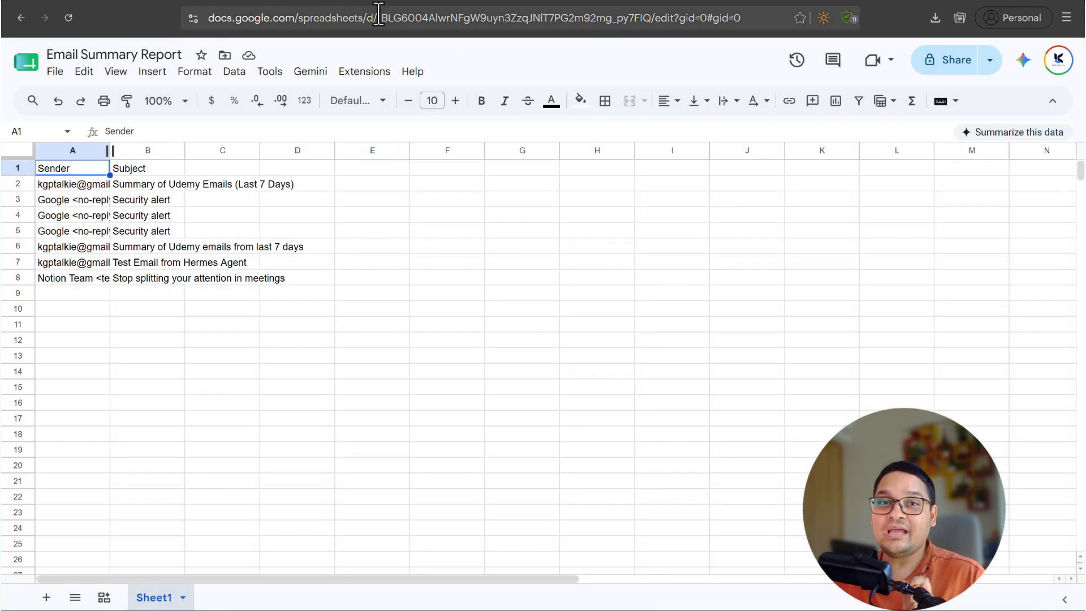
- Reload Google Calendar and open the KGP Talkie event on June 28, 12:00–1:00pm, to check its guest
click(361, 1)
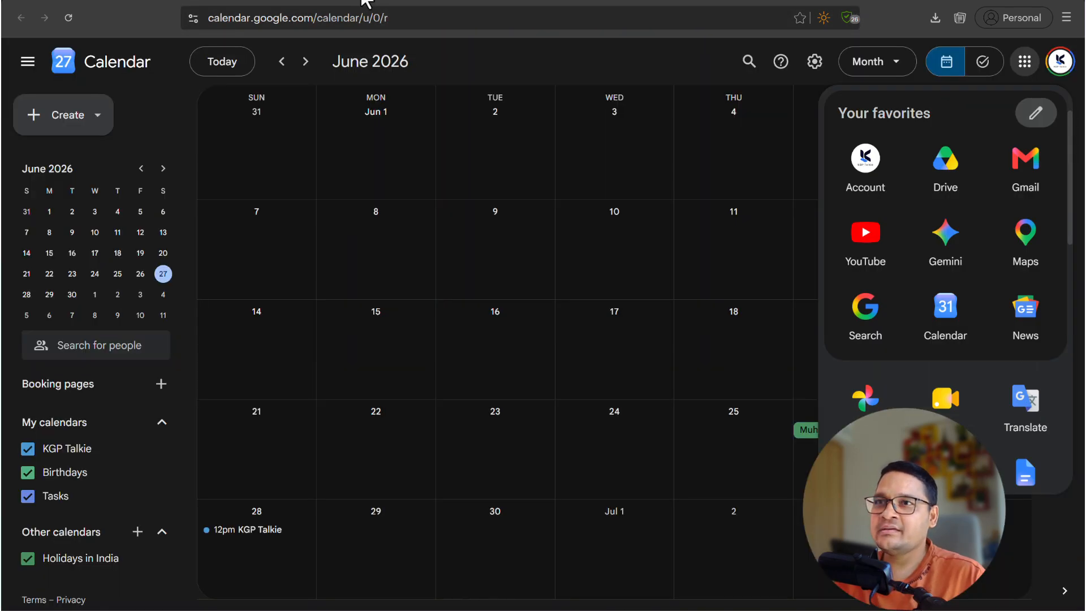
click(69, 18)
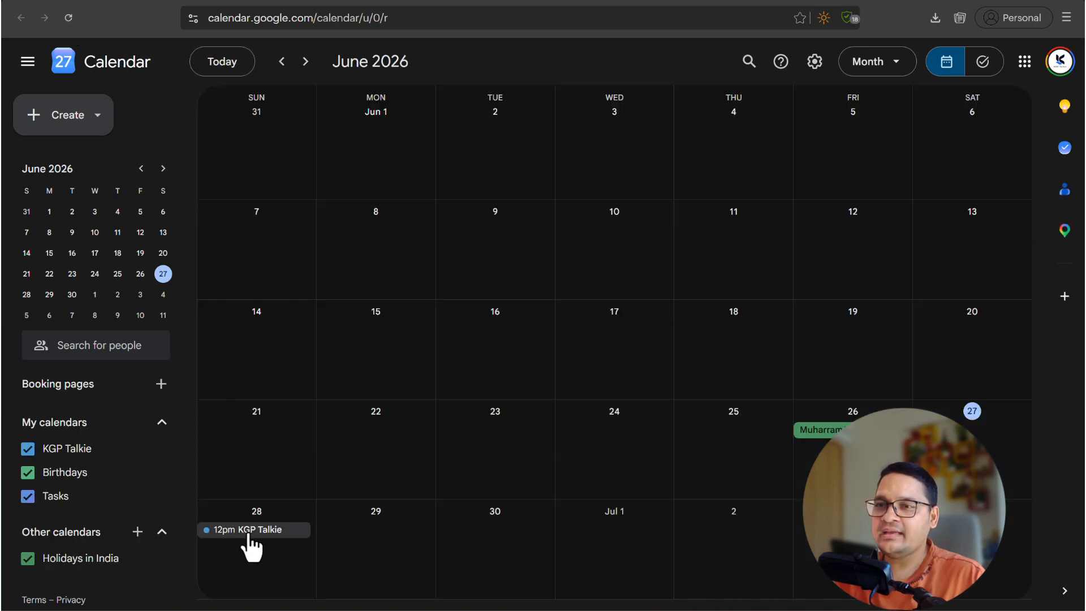
click(247, 530)
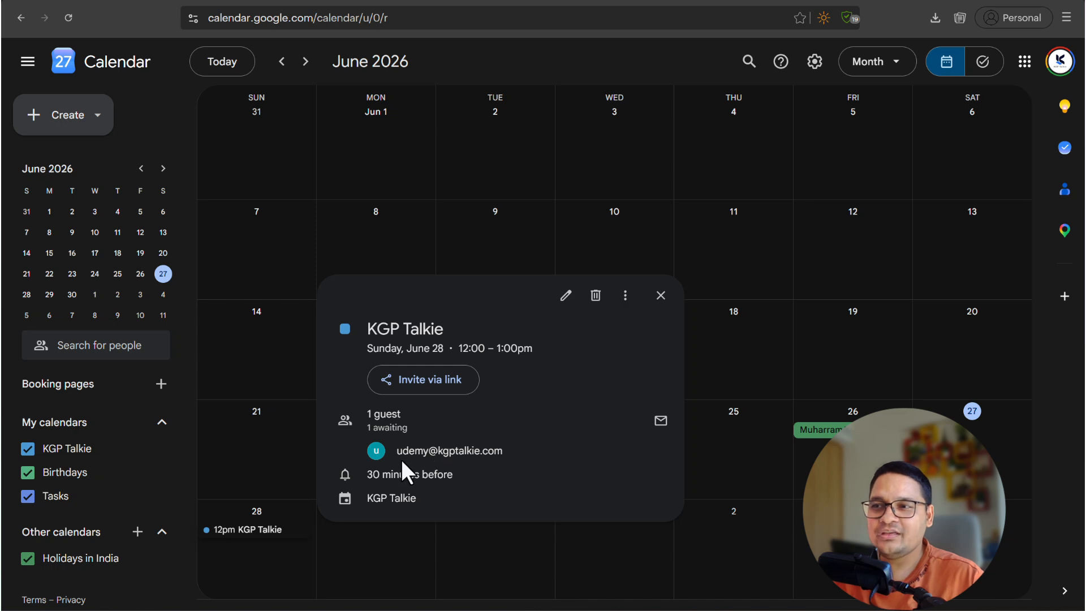
mouse_move(403, 460)
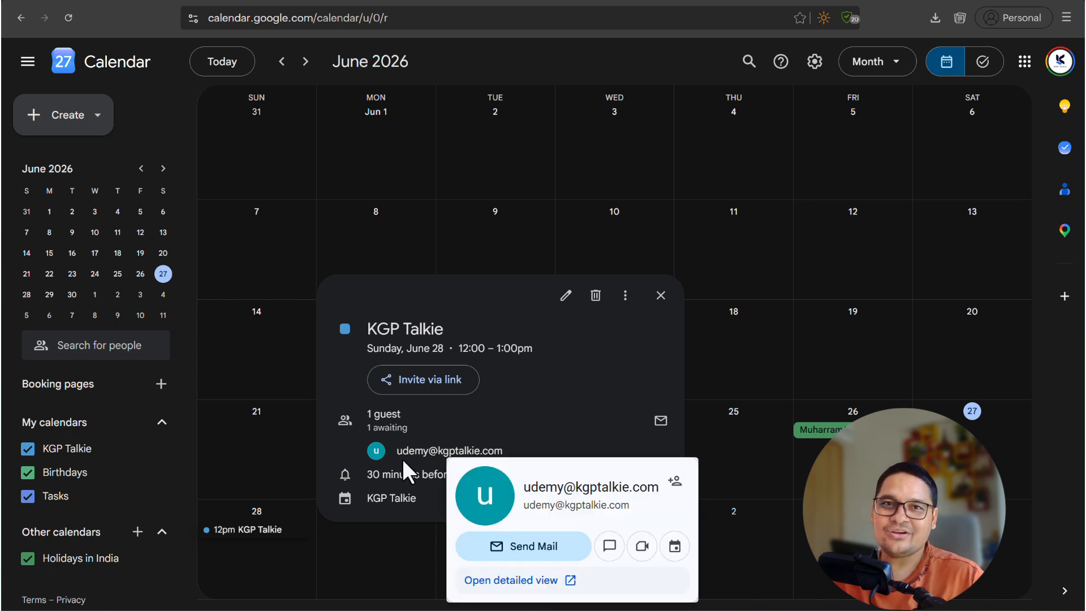
- Preview Email Summary.pdf from My Drive and select its list of seven summarized emails
click(477, 1)
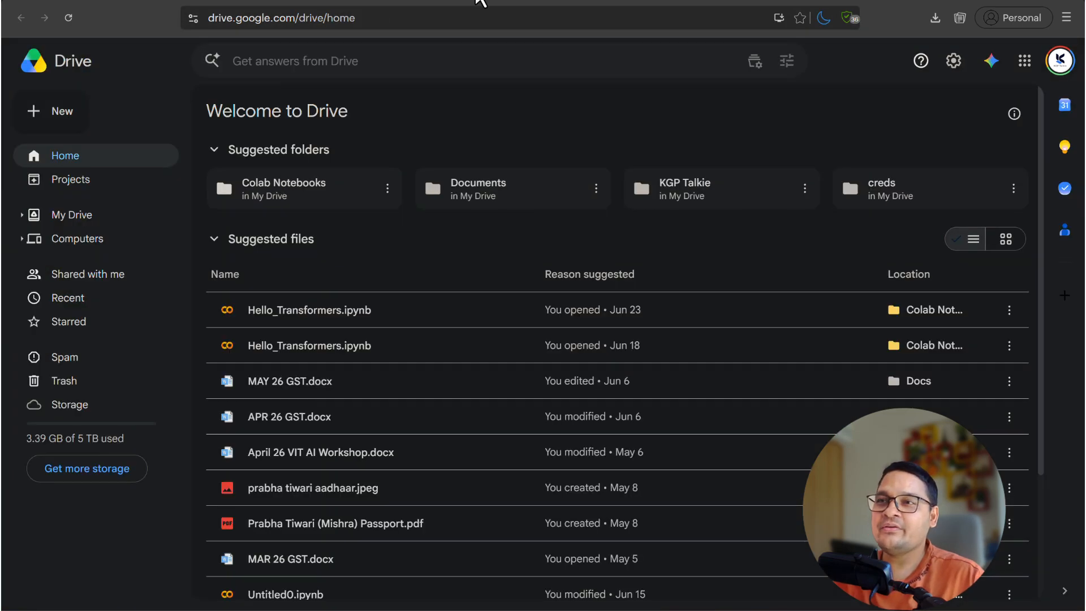
click(74, 218)
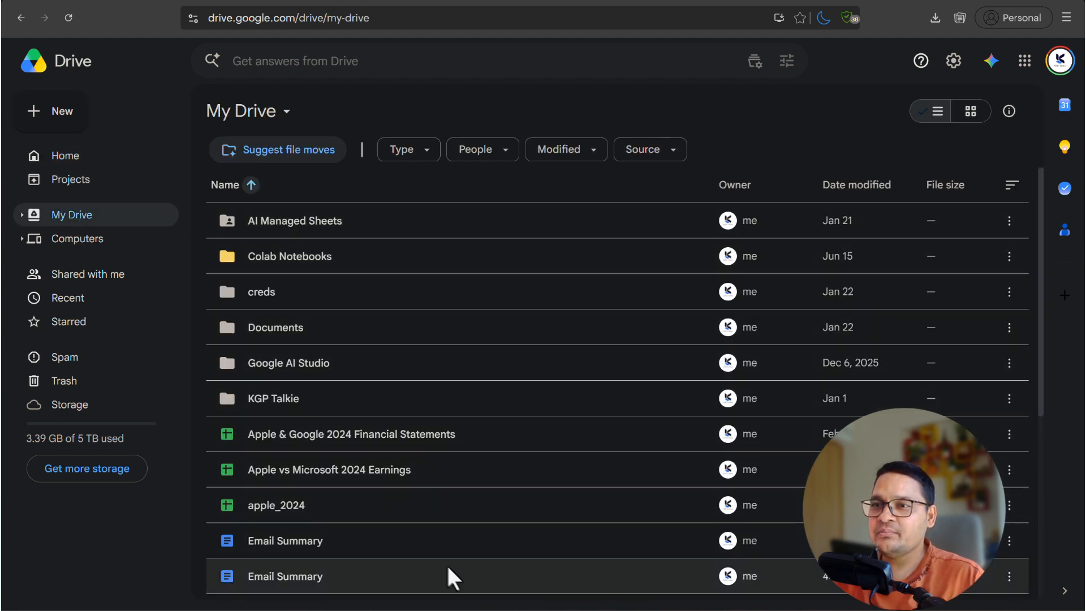
scroll(543, 383, down, 5)
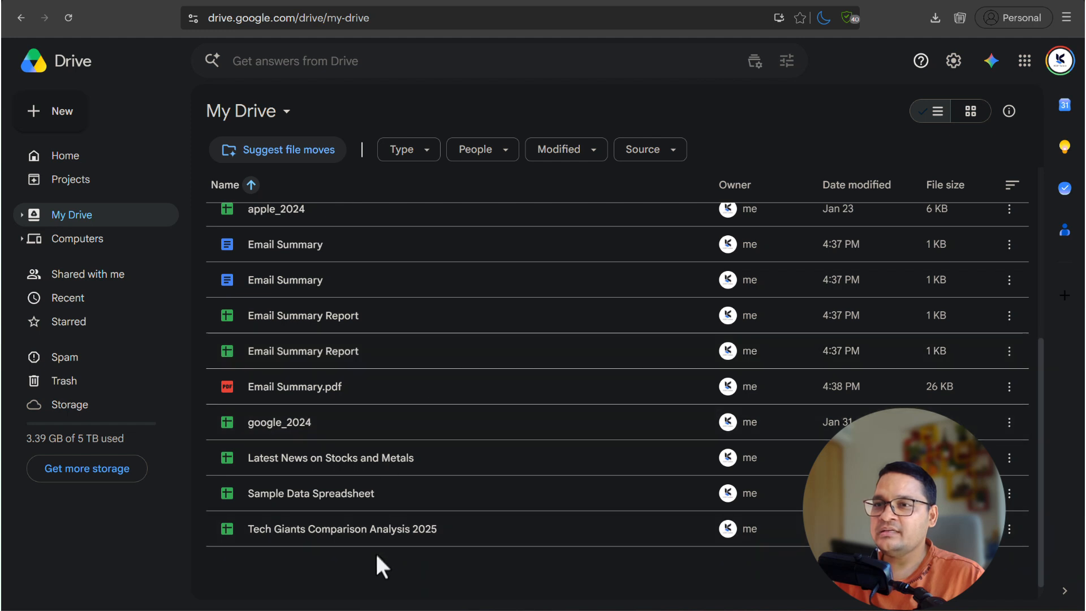
click(297, 388)
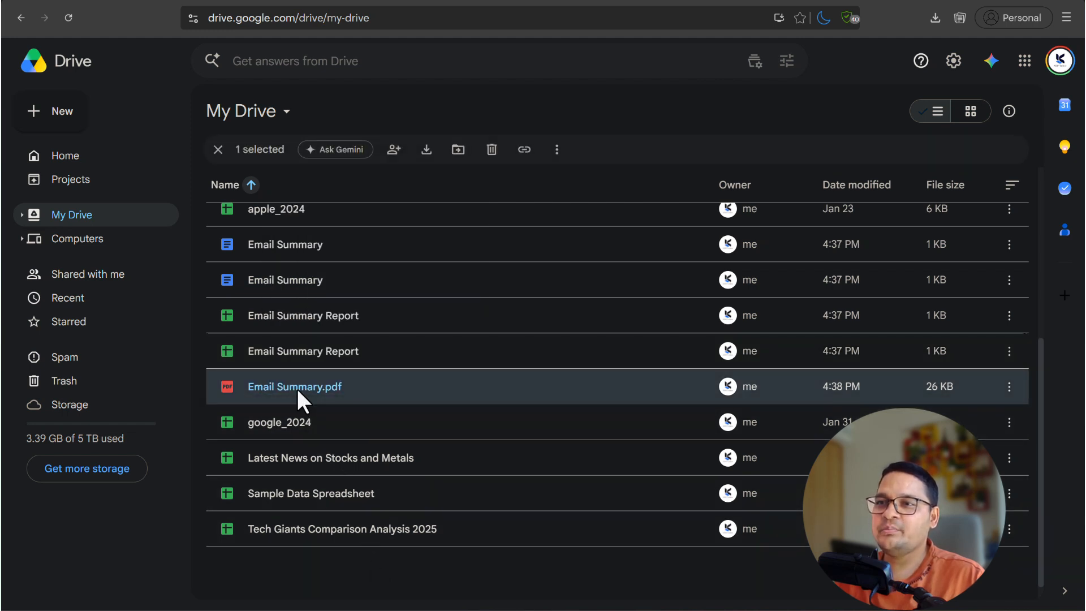
double_click(297, 388)
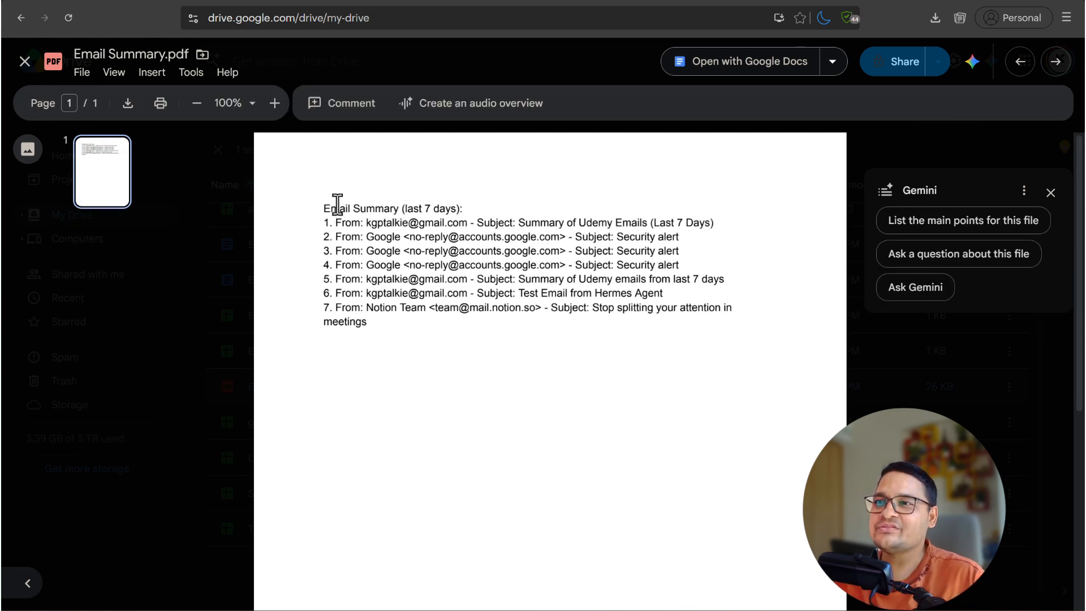
drag(338, 204, 391, 331)
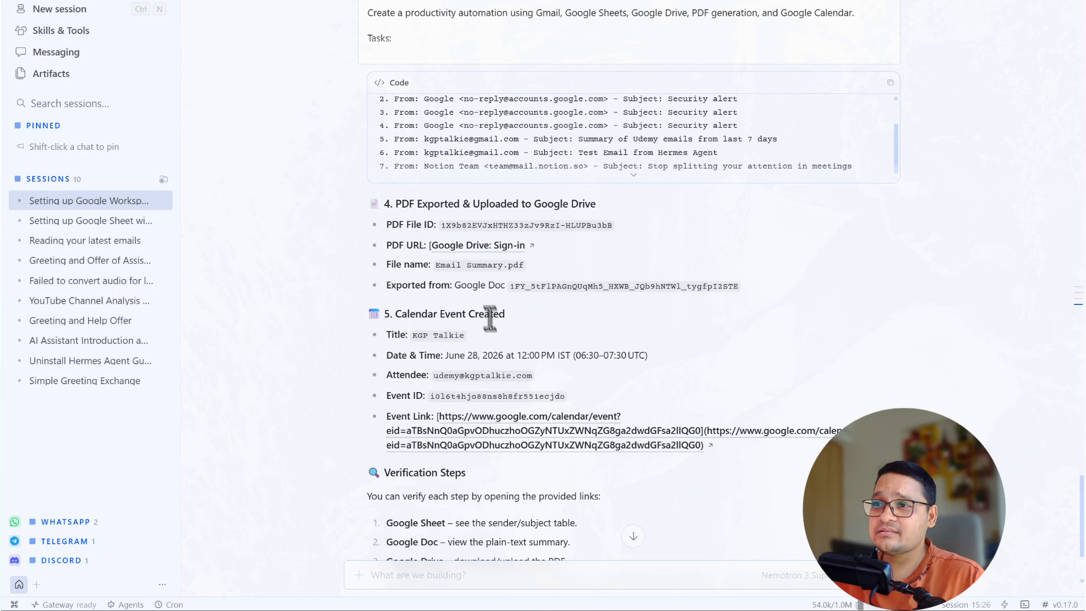
- Go over the report's calendar event and Verification Steps before moving to the YouTube Playlists page
scroll(509, 348, down, 2)
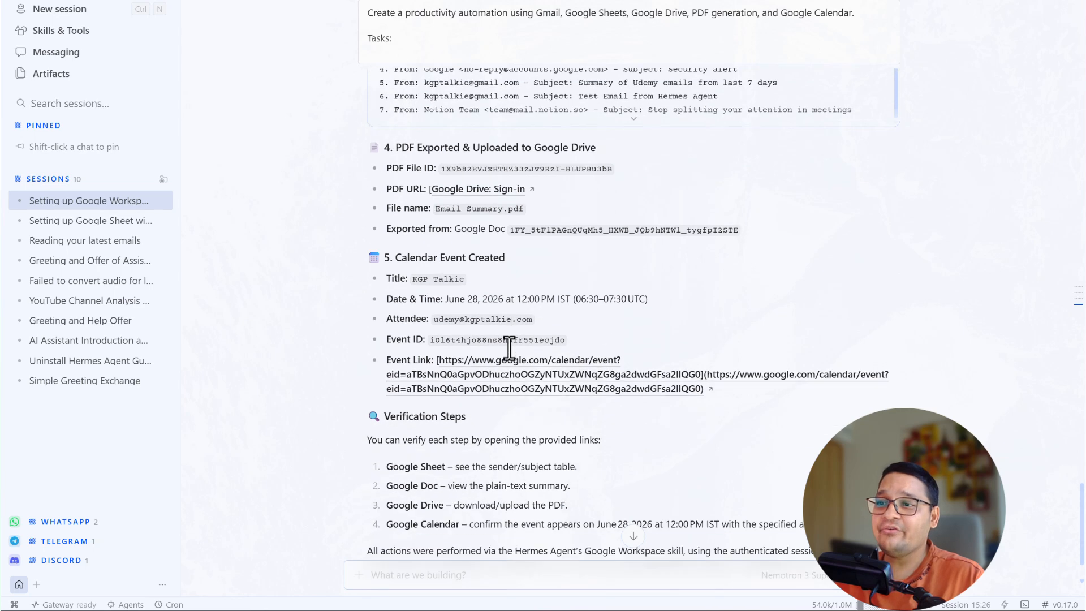
scroll(509, 348, down, 2)
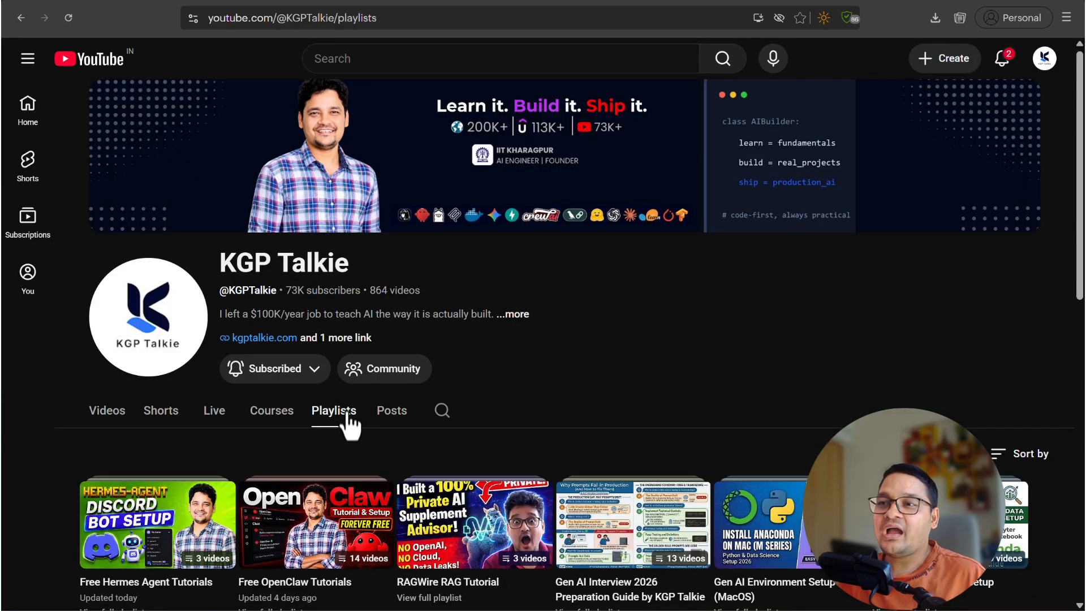
scroll(323, 481, down, 1)
mouse_move(300, 548)
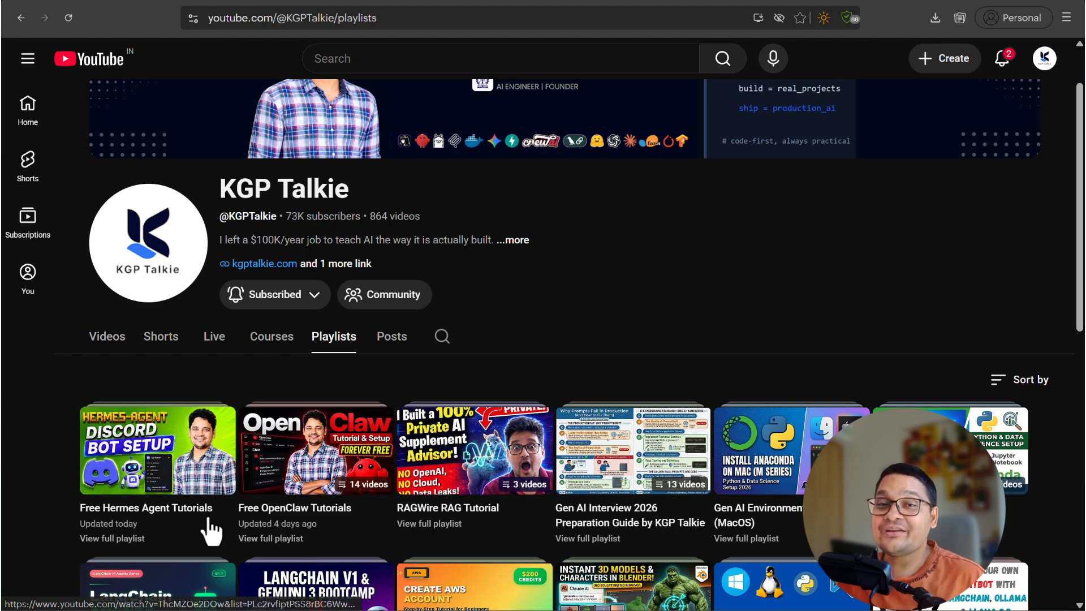
mouse_move(209, 520)
mouse_move(321, 526)
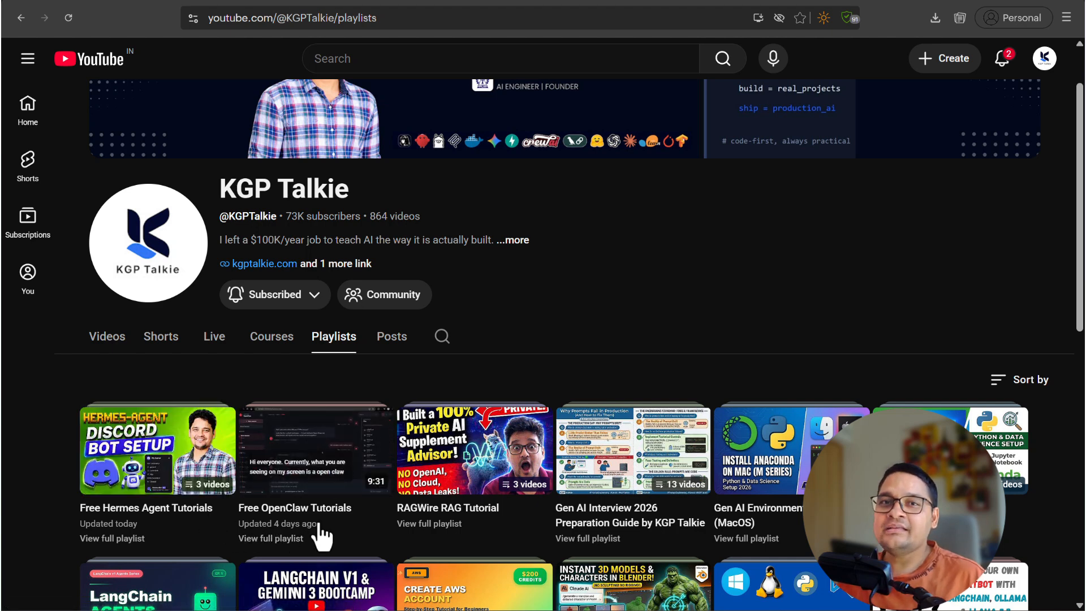